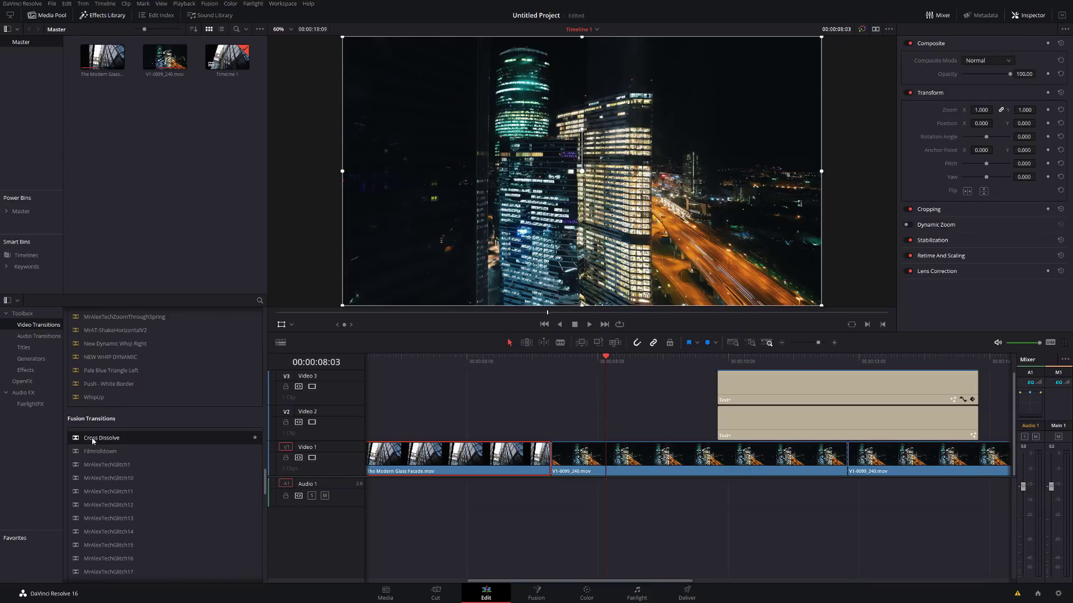
Step: Place a Cross Dissolve on the cut between the glass facade and night city clips, then preview it
left_click_drag(93, 441, 548, 459)
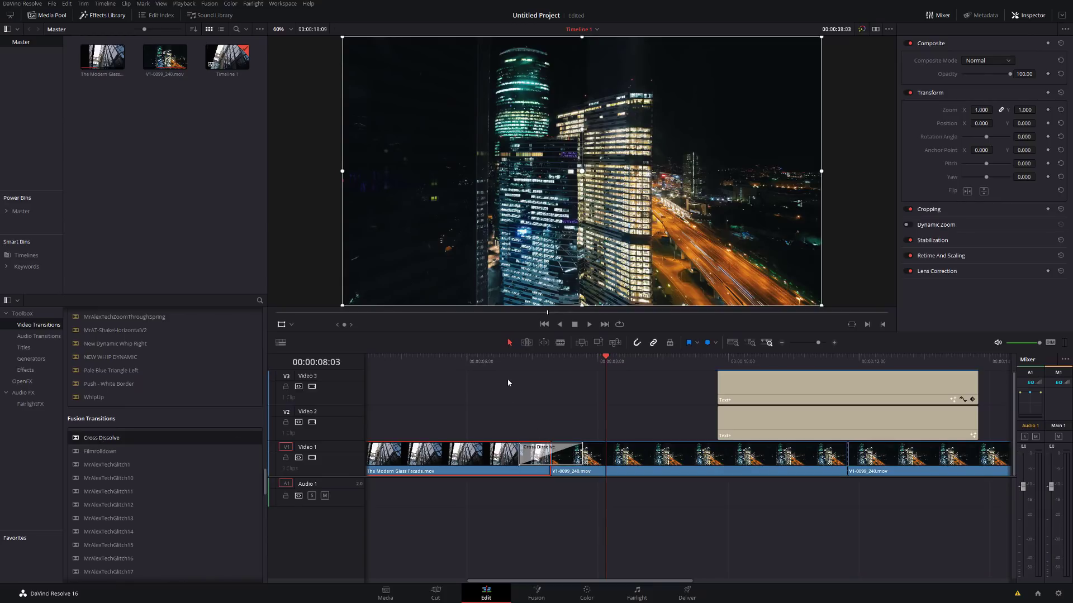
left_click(499, 356)
key("space")
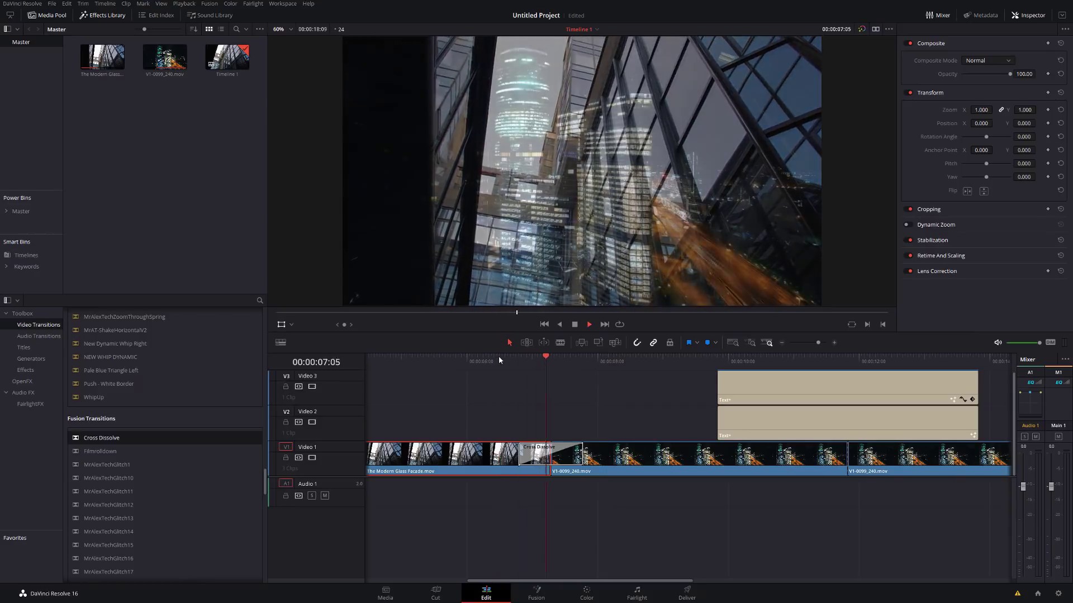
left_click(498, 356)
key("space")
left_click(499, 357)
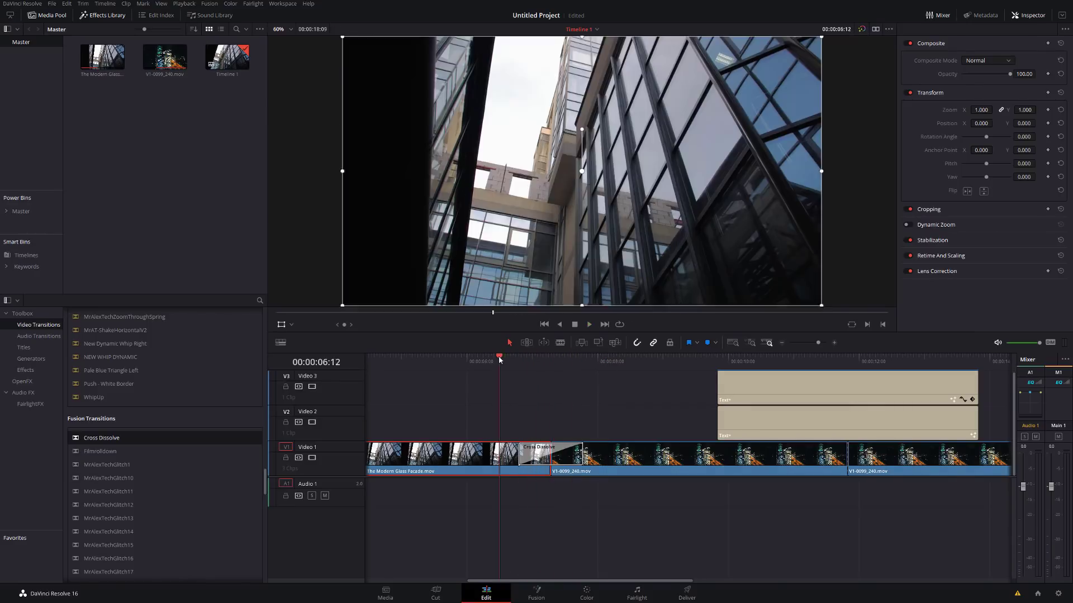
key("space")
key("space")
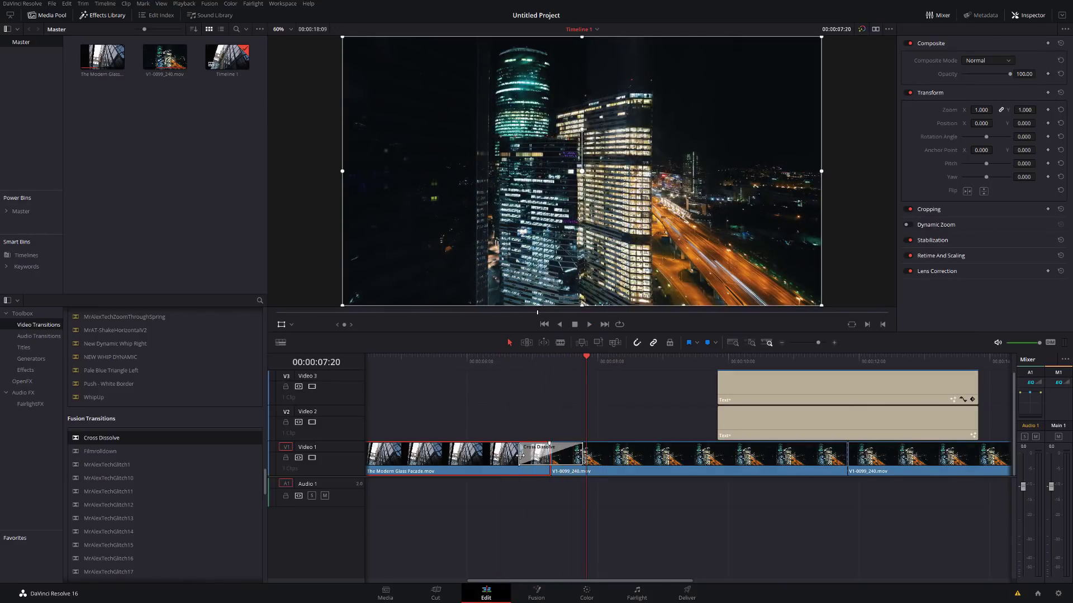
Step: Lengthen the Cross Dissolve by dragging its edge, then replay it
left_click_drag(520, 455, 494, 455)
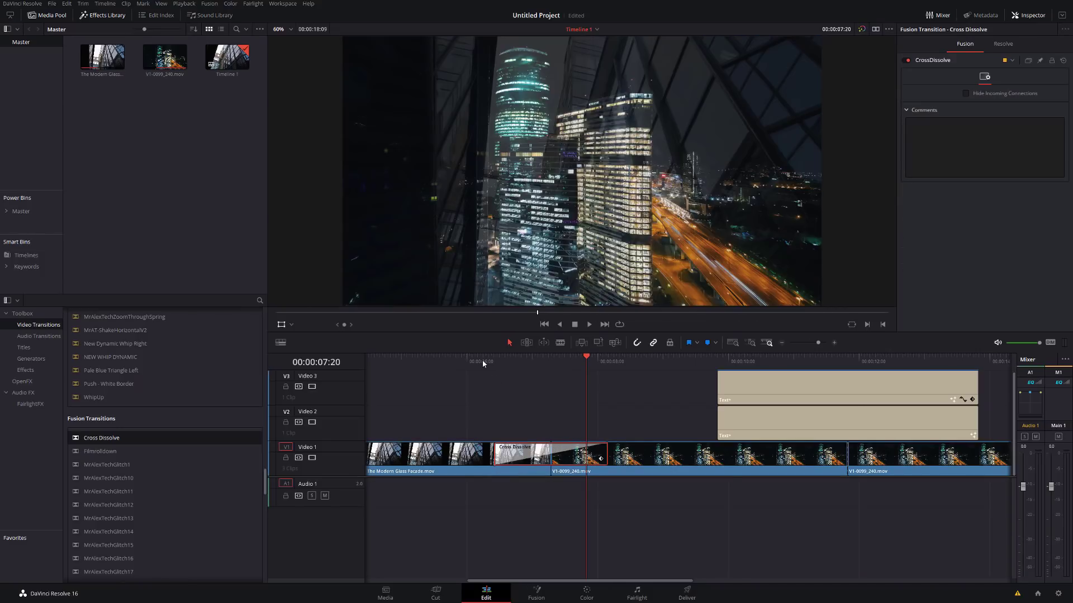
left_click(482, 360)
key("space")
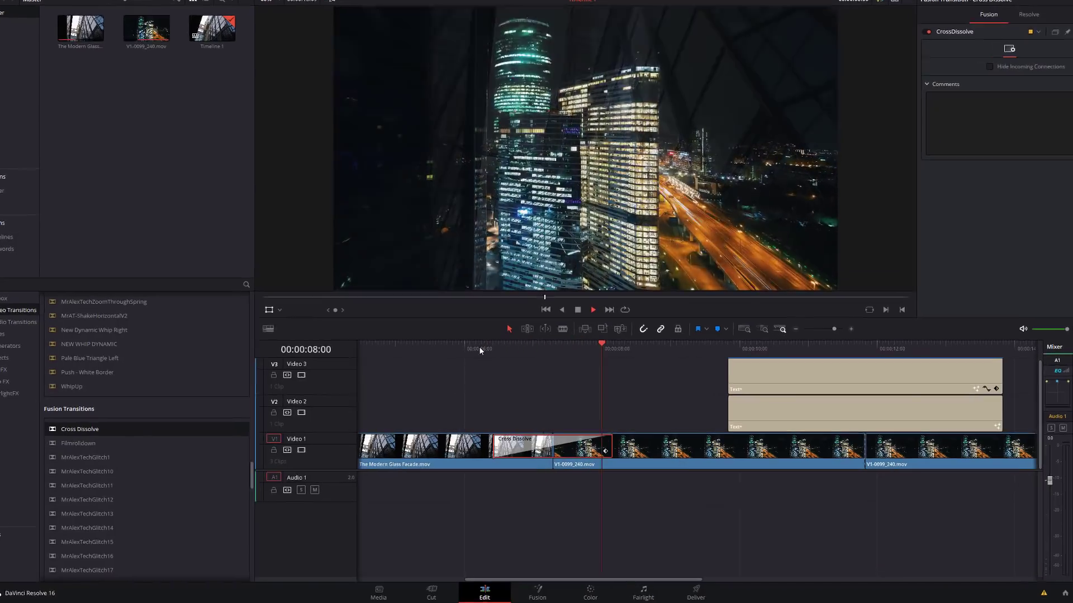
key("space")
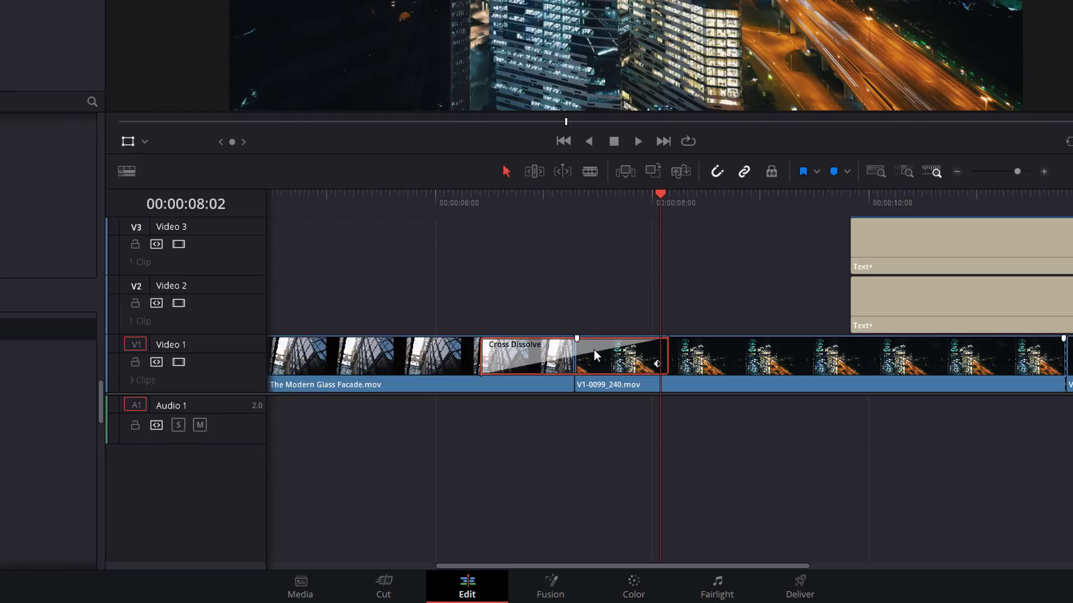
right_click(591, 350)
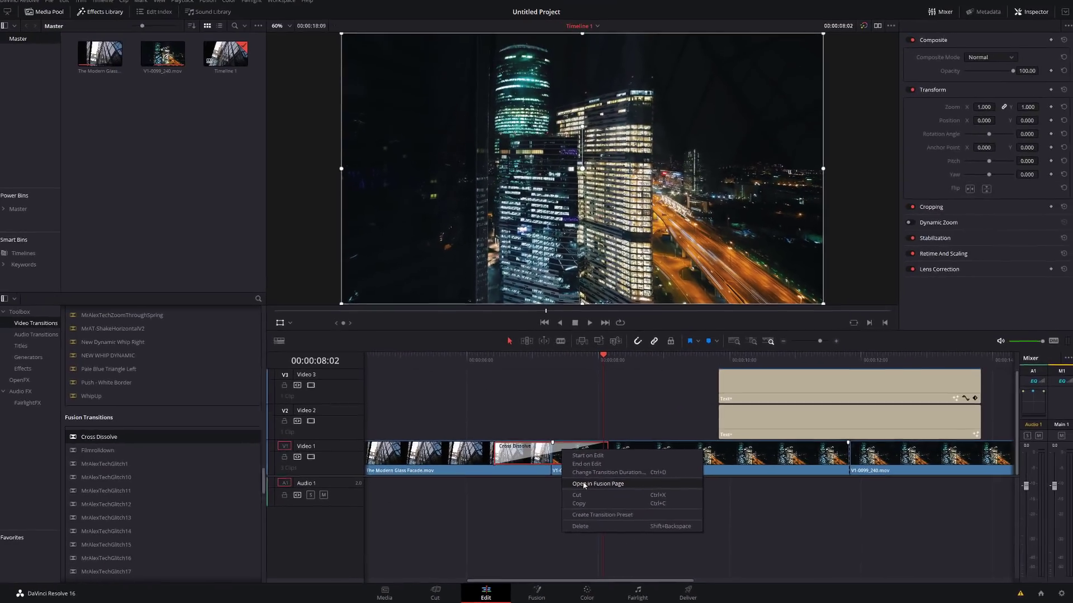
Step: Open the transition in the Fusion page and inspect the MediaIn1, MediaIn2 and CrossDissolve nodes
left_click(626, 406)
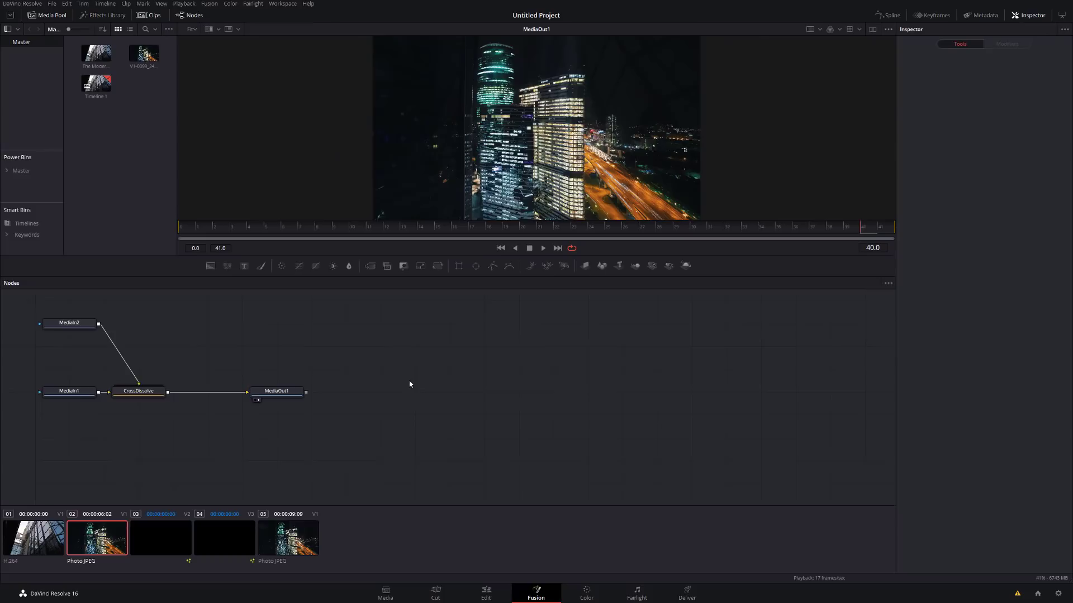
scroll(380, 363, "down", 1)
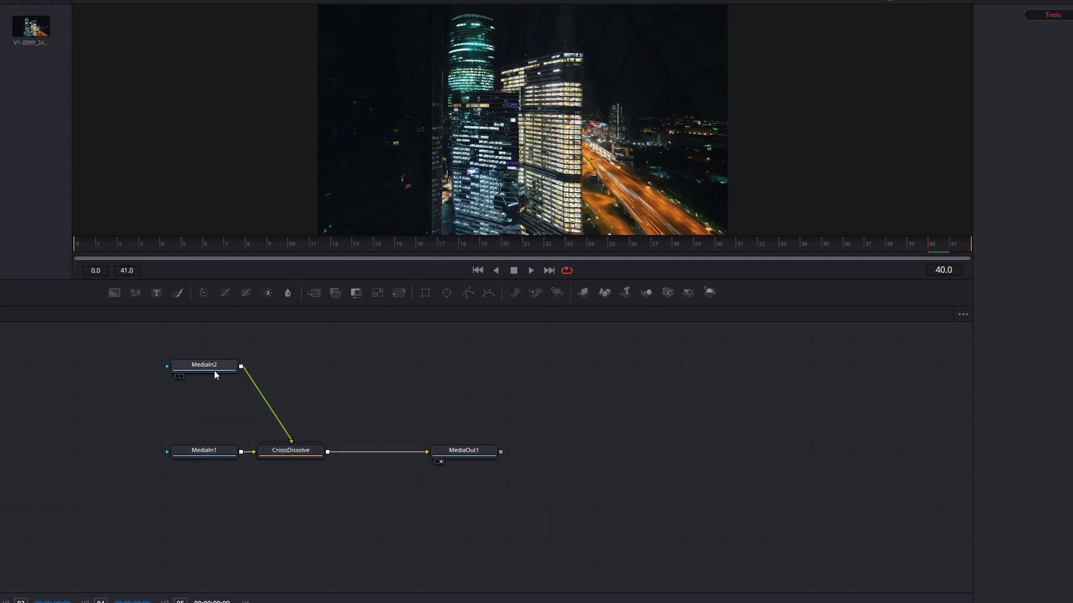
left_click(201, 446)
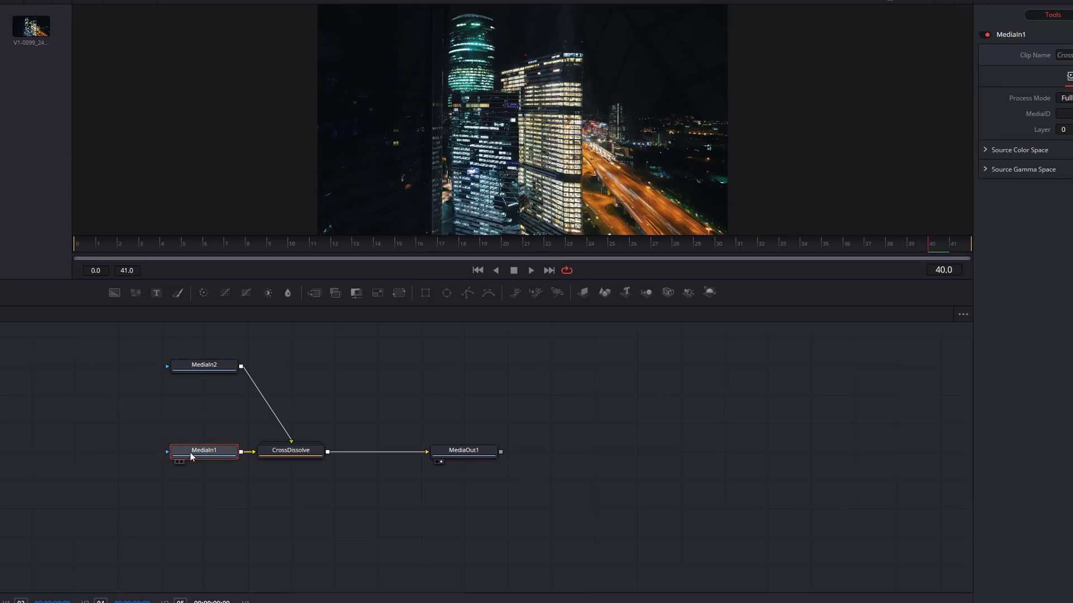
left_click(187, 371)
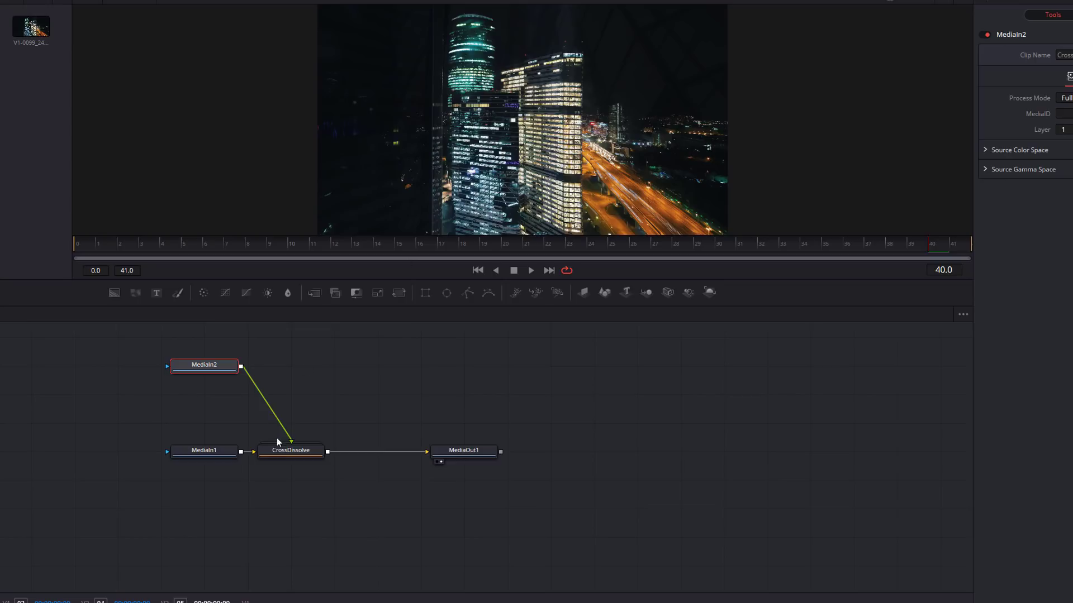
left_click(300, 453)
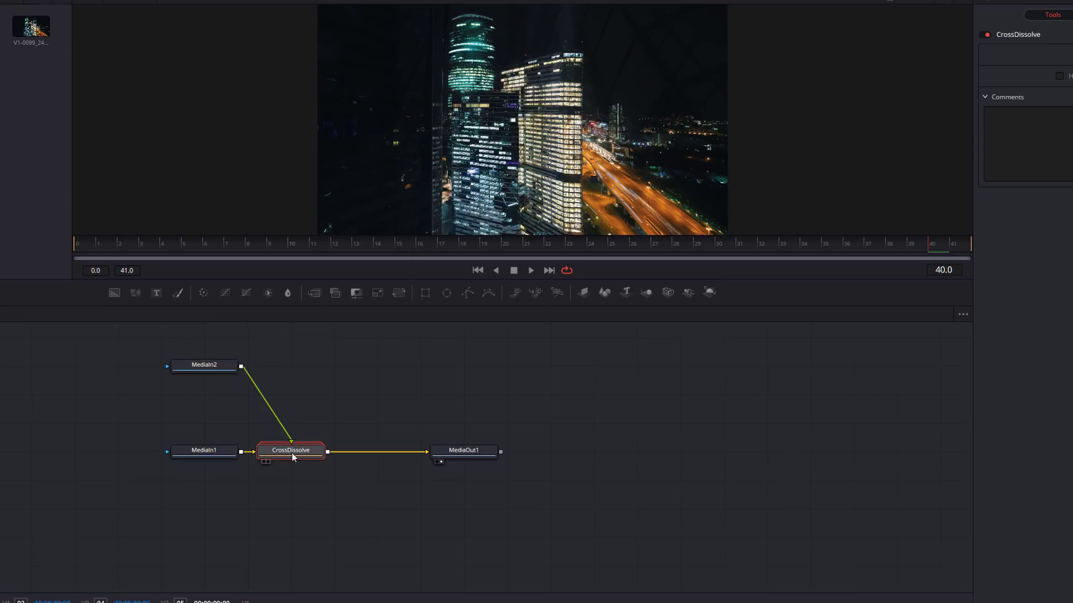
right_click(293, 456)
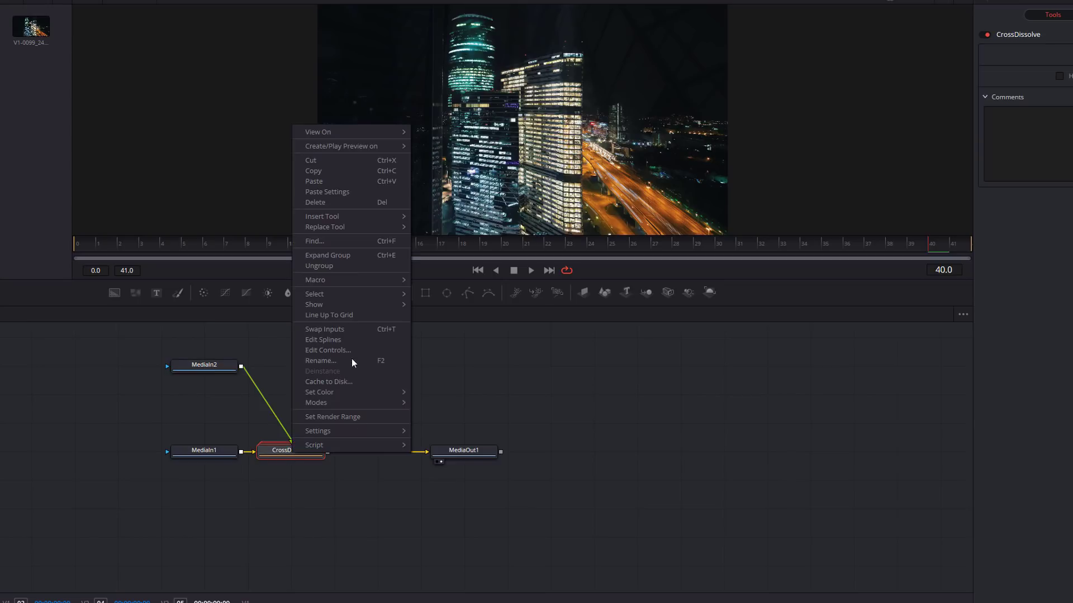
Step: Ungroup CrossDissolve into Dissolve1, move it up, and scrub to frame 25 to preview
left_click(327, 267)
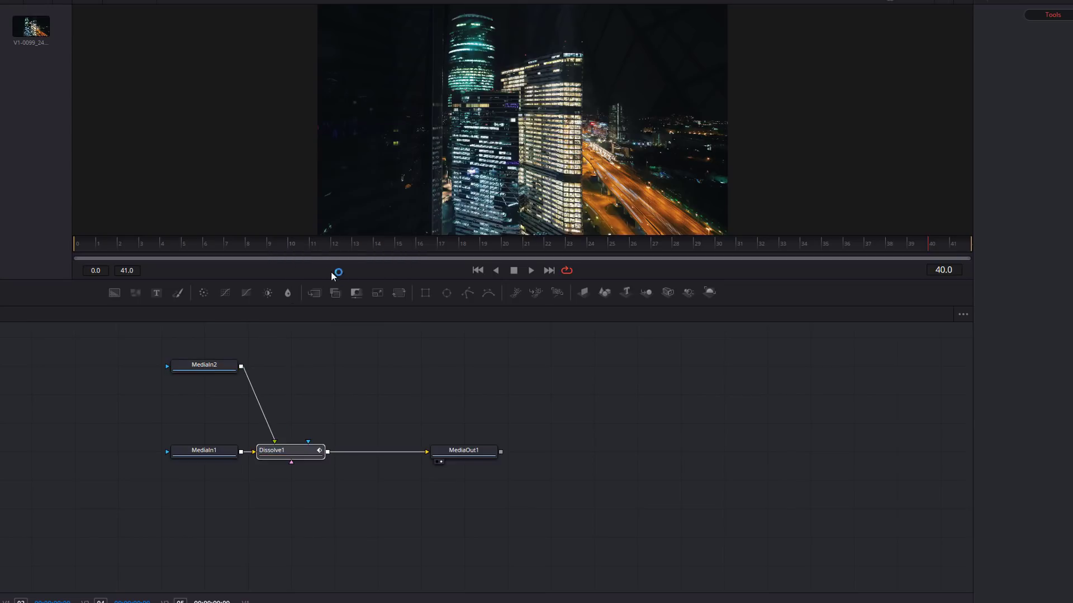
left_click_drag(304, 450, 336, 426)
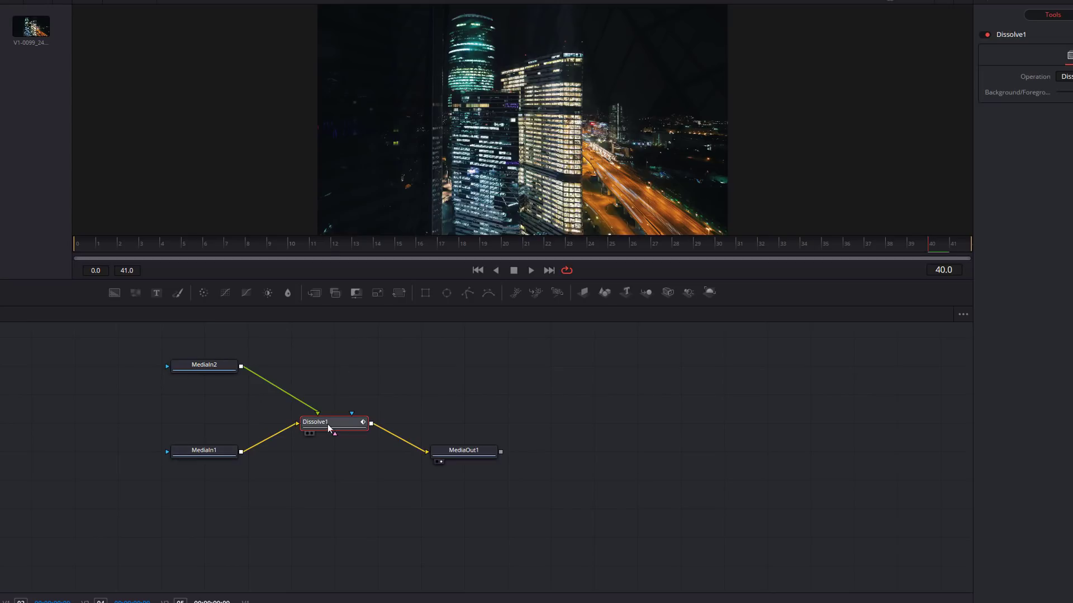
left_click_drag(319, 248, 45, 239)
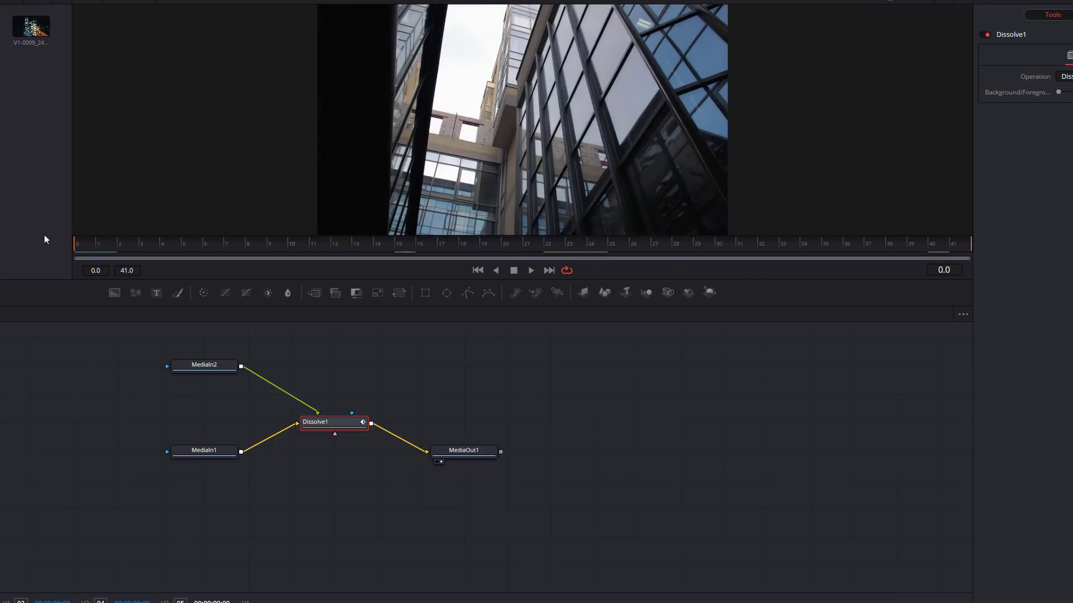
left_click_drag(306, 249, 611, 246)
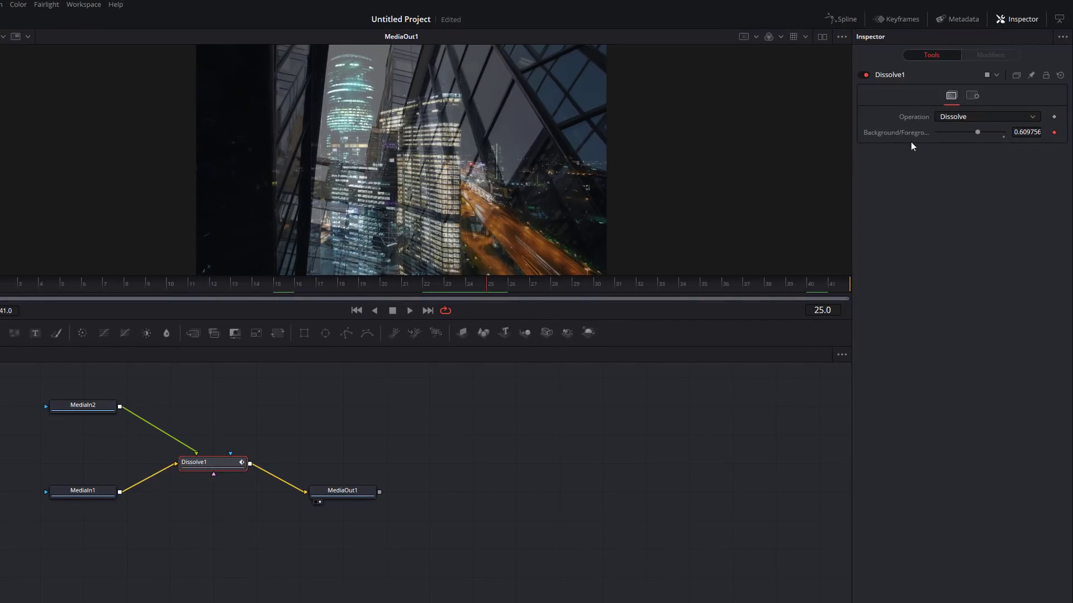
right_click(878, 132)
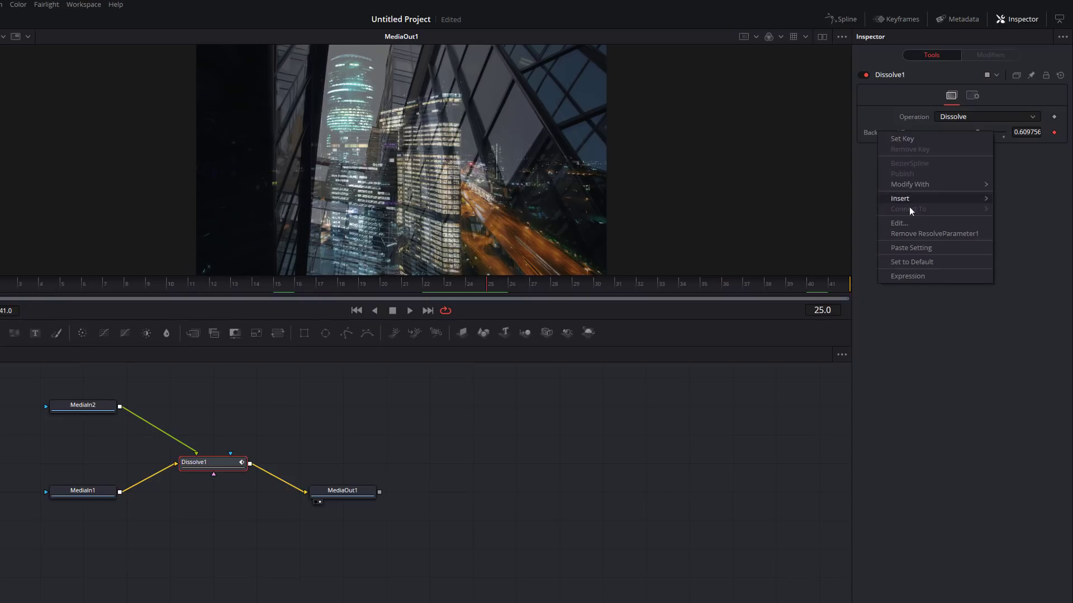
Step: Remove the ResolveParameter1 link from Background/Foreground and check the blend at frames 0, 41 and 20
left_click(915, 235)
left_click_drag(431, 286, 2, 282)
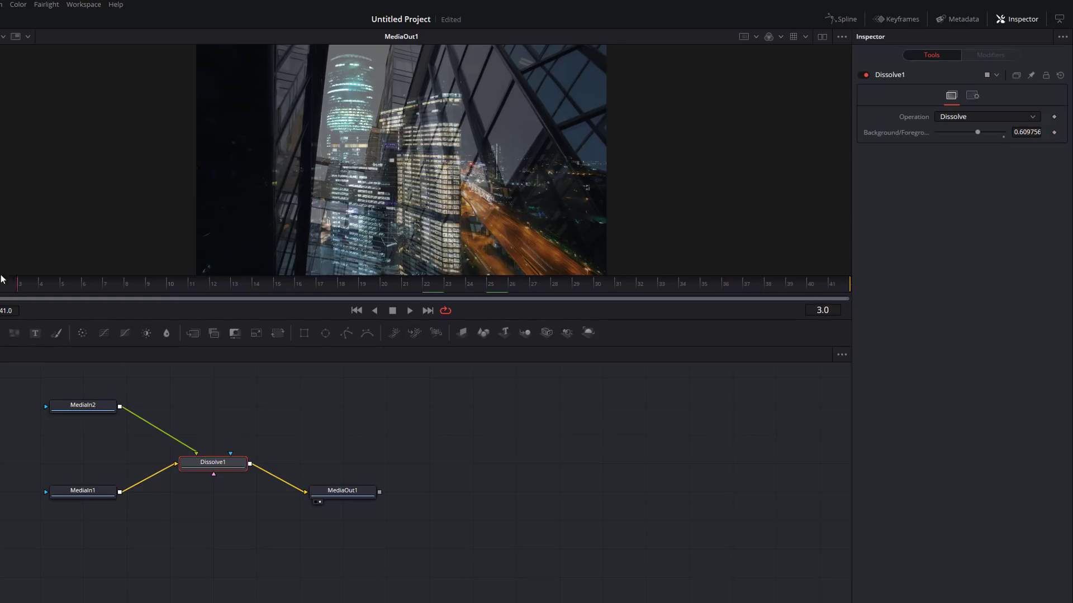
left_click(843, 286)
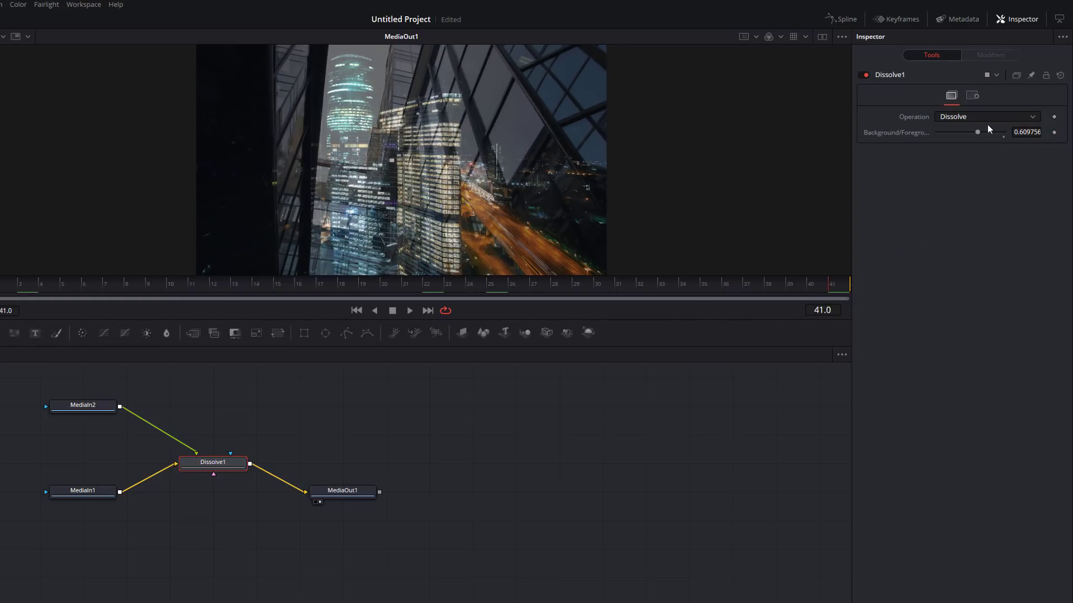
left_click(382, 286)
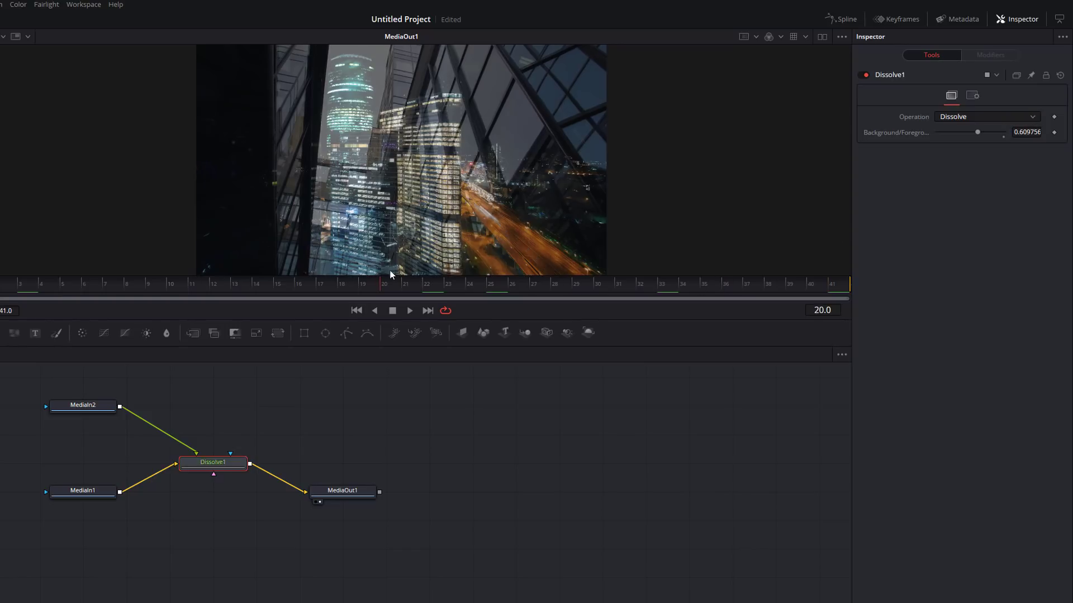
Step: Drive Background/Foreground with a new ResolveParameter, verify it runs 0.0 to 1.0, and move MediaOut1 aside
right_click(895, 134)
mouse_move(925, 174)
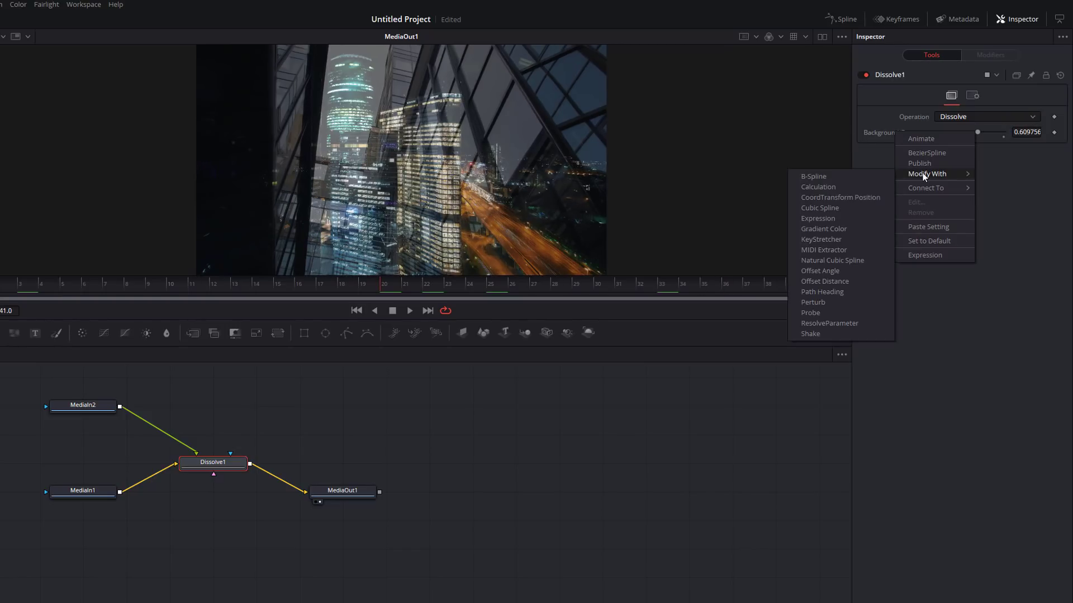
left_click(829, 323)
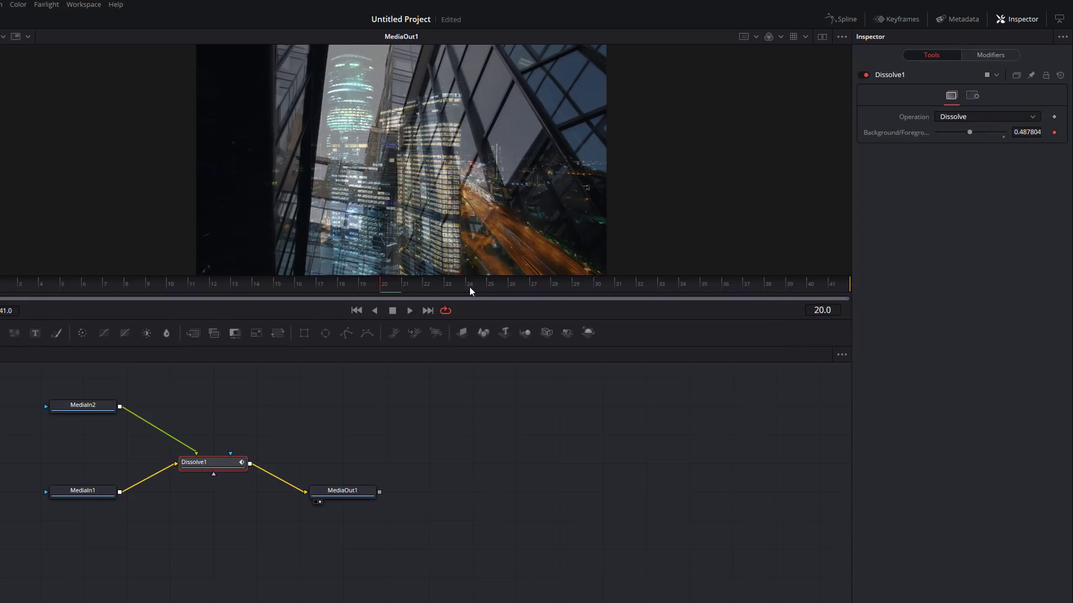
left_click_drag(527, 290, 0, 287)
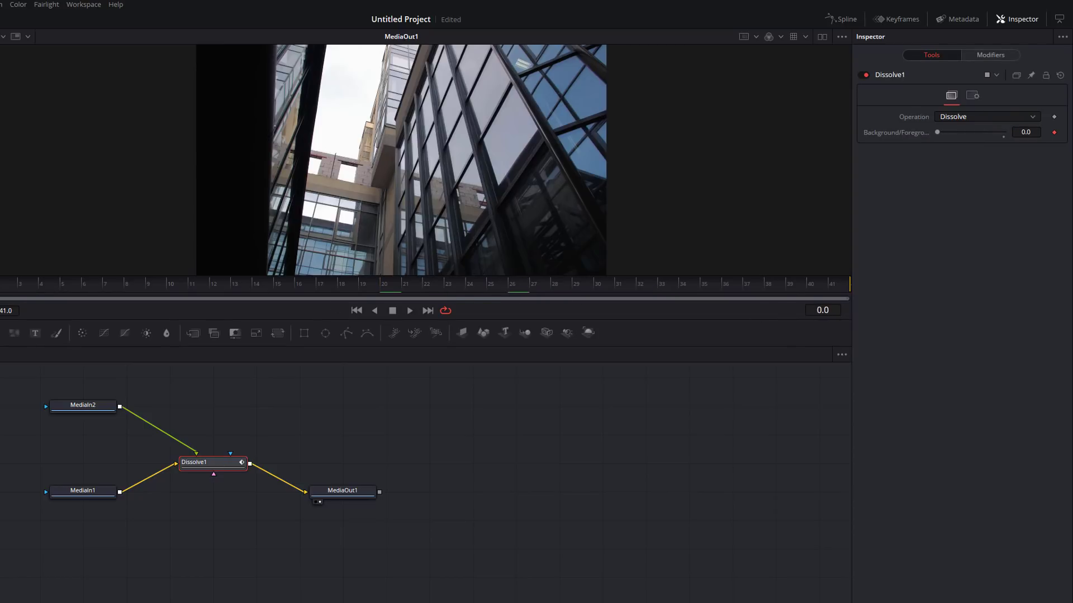
left_click_drag(268, 283, 868, 286)
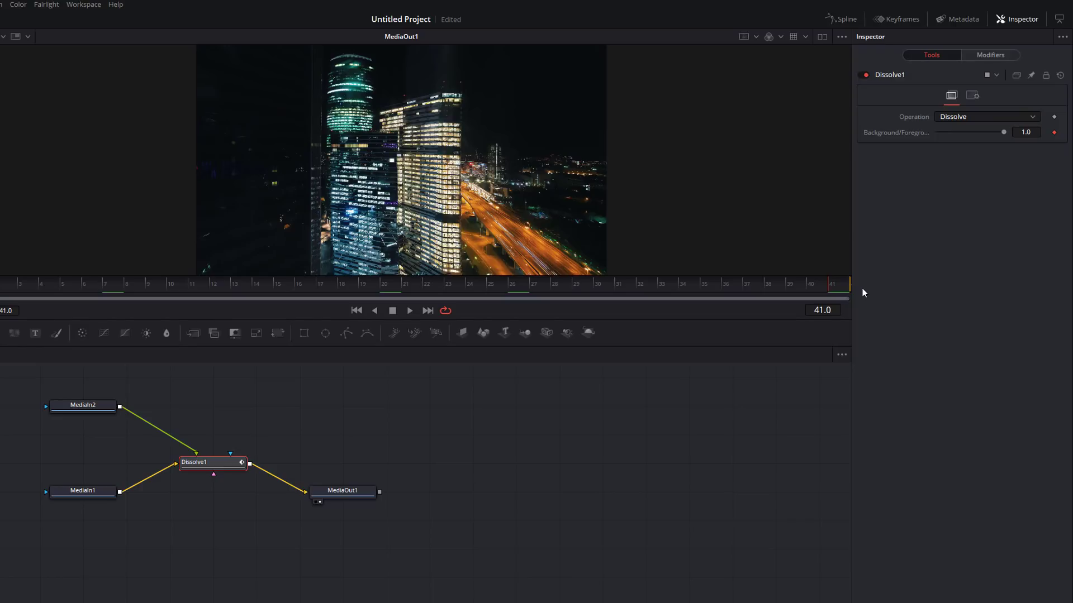
left_click_drag(421, 290, 848, 303)
left_click_drag(351, 491, 394, 465)
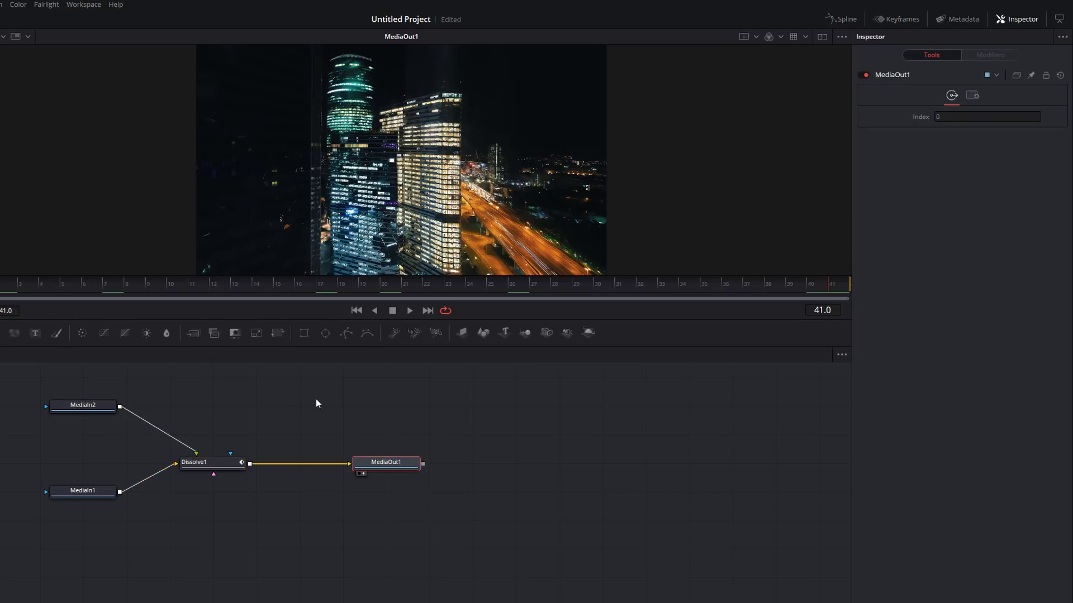
left_click_drag(277, 337, 303, 467)
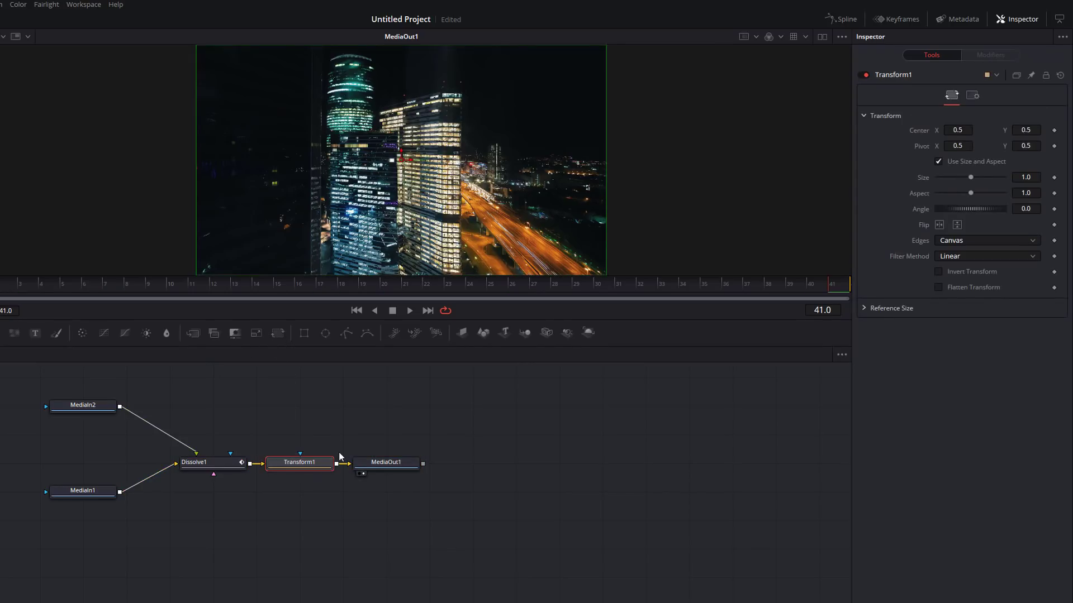
right_click(923, 184)
mouse_move(954, 223)
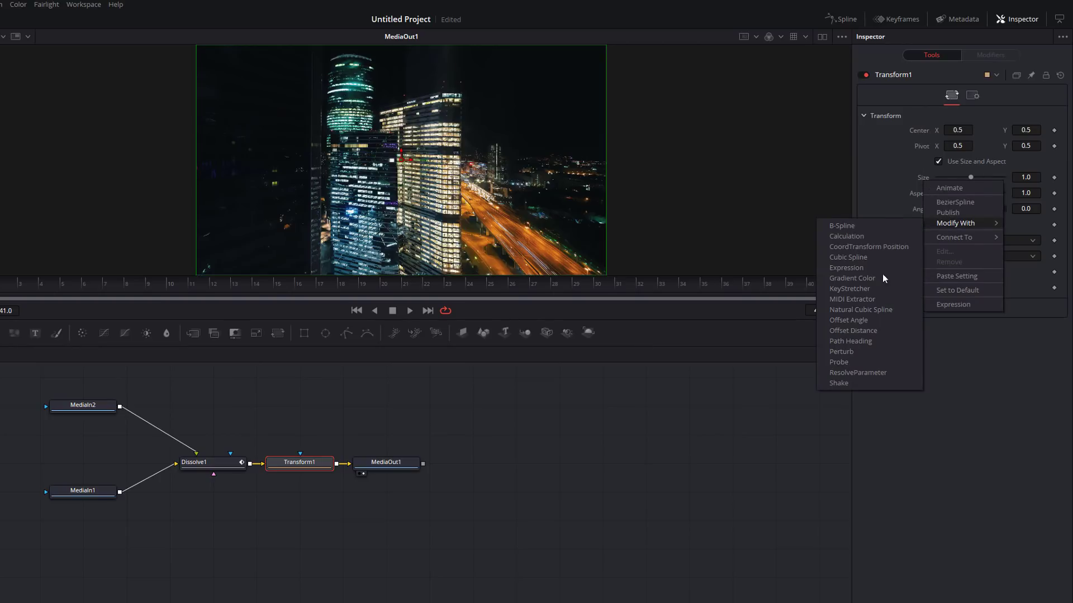
left_click(954, 312)
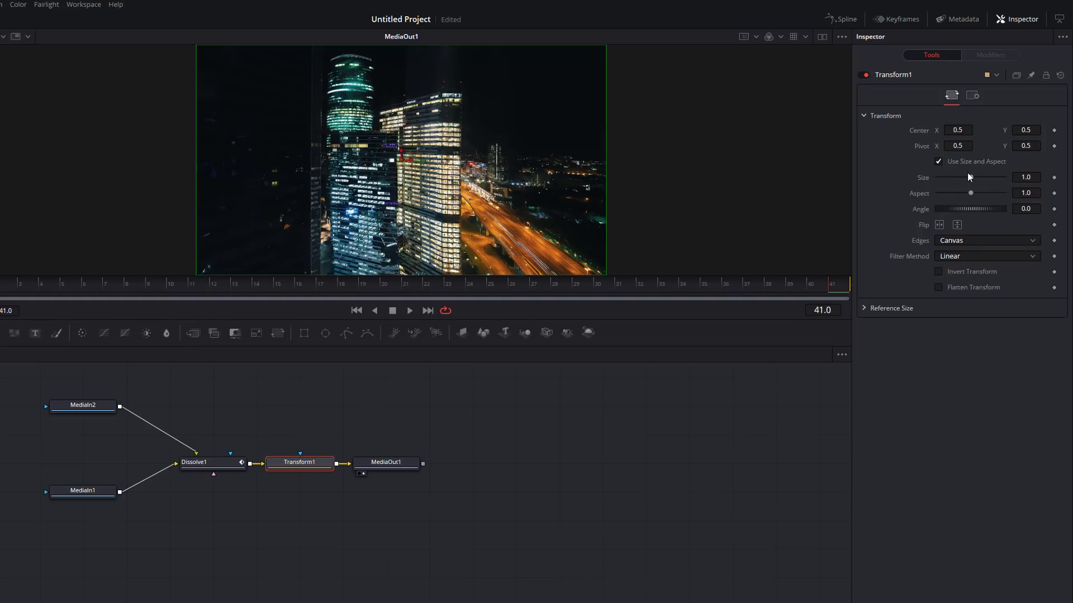
Step: Link Transform1's Angle to a ResolveParameter modifier and preview the rotation
right_click(918, 210)
mouse_move(966, 254)
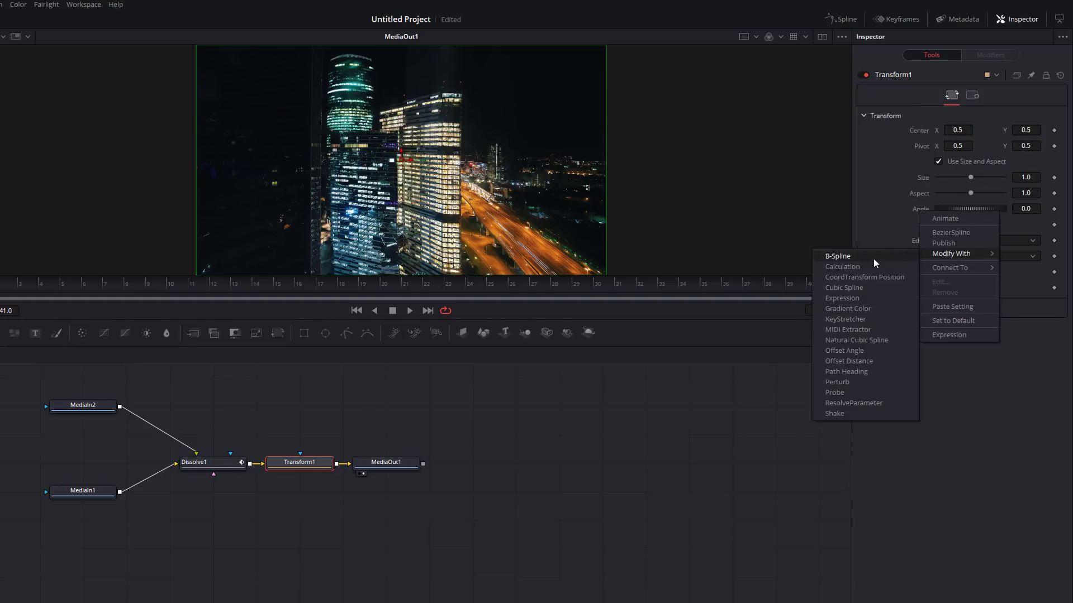
left_click(860, 402)
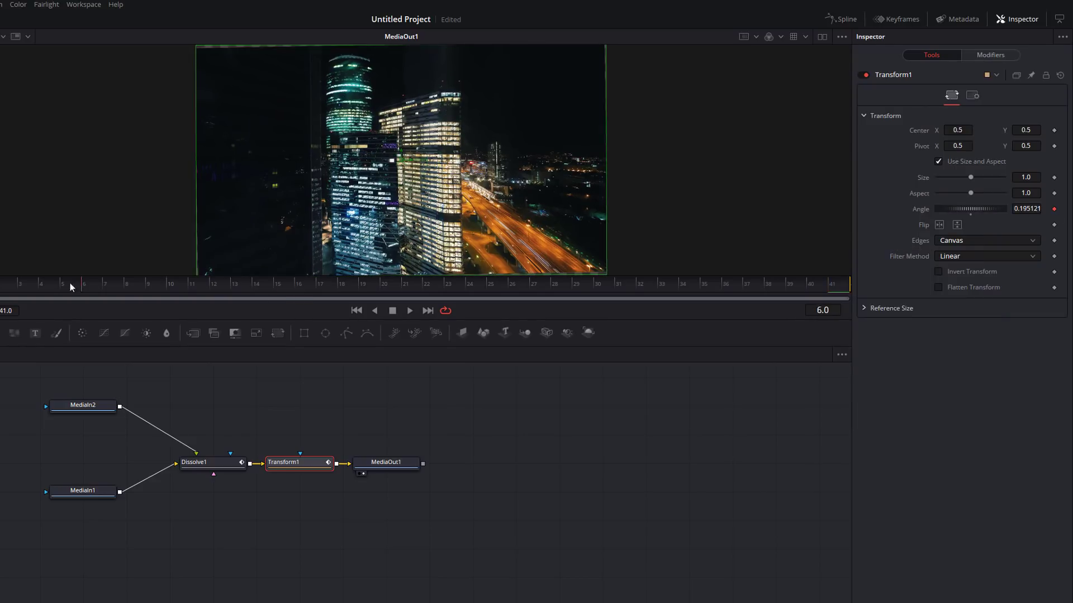
key("Home")
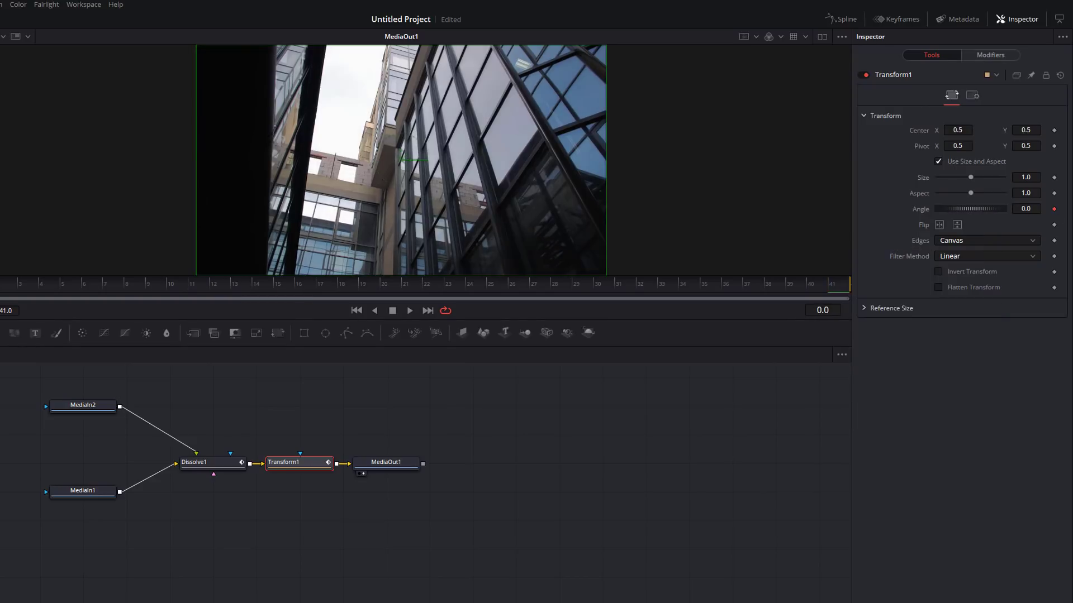
key("space")
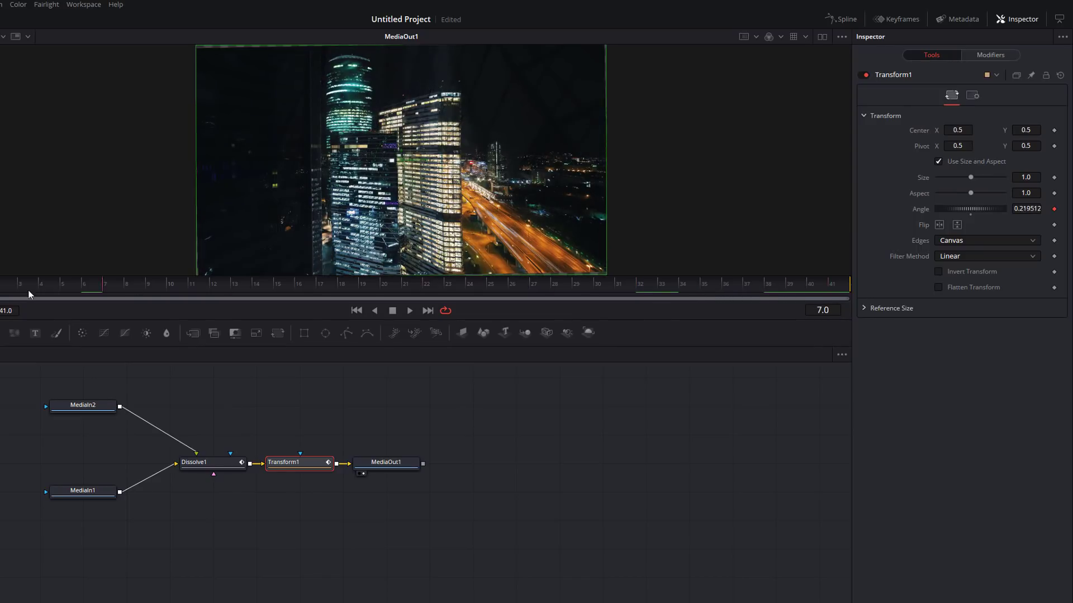
key("Home")
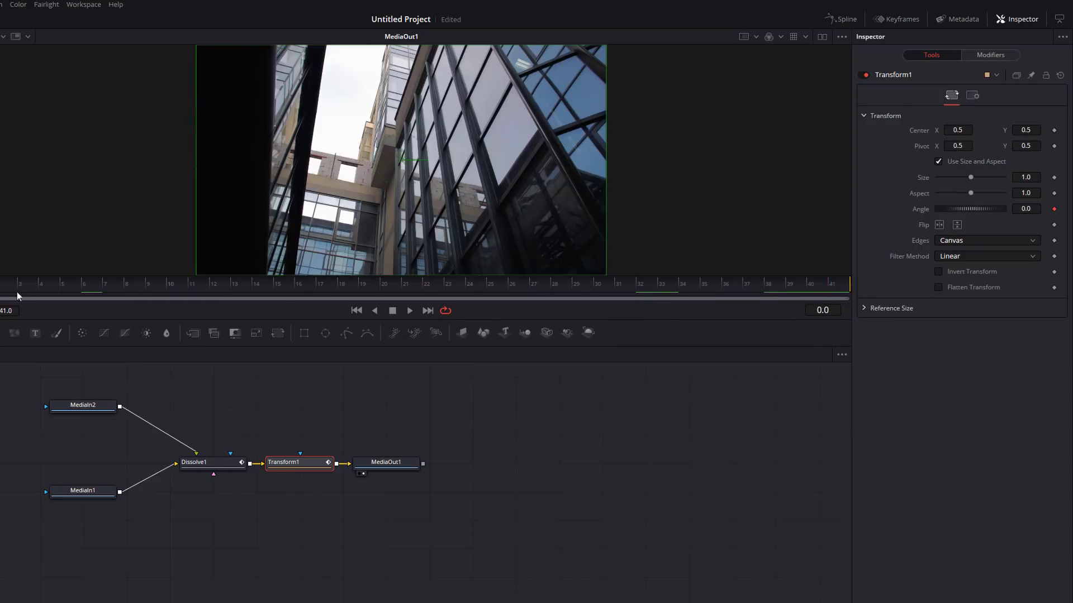
left_click(523, 289)
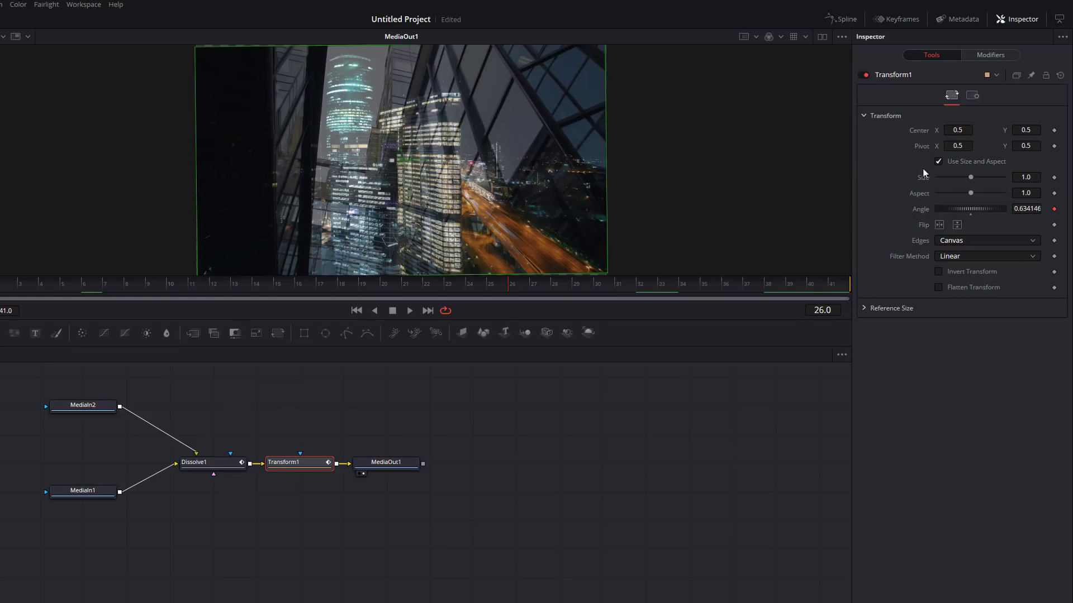
Step: Set the Angle modifier's Scale to 90 and check the rotation across frames 26 to 41
left_click(1002, 57)
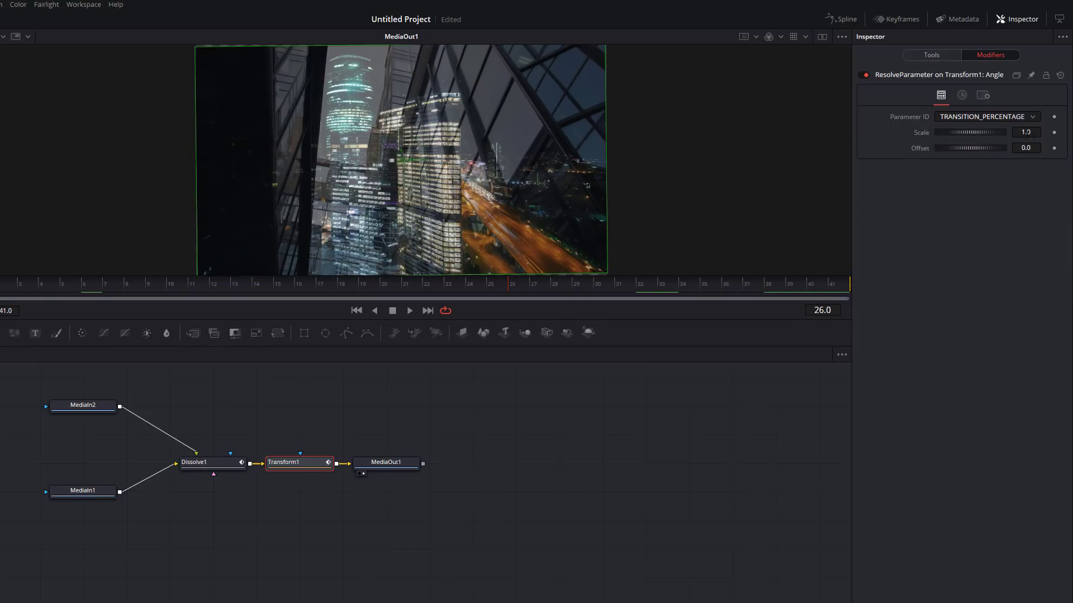
left_click(1026, 132)
type("90")
key("Tab")
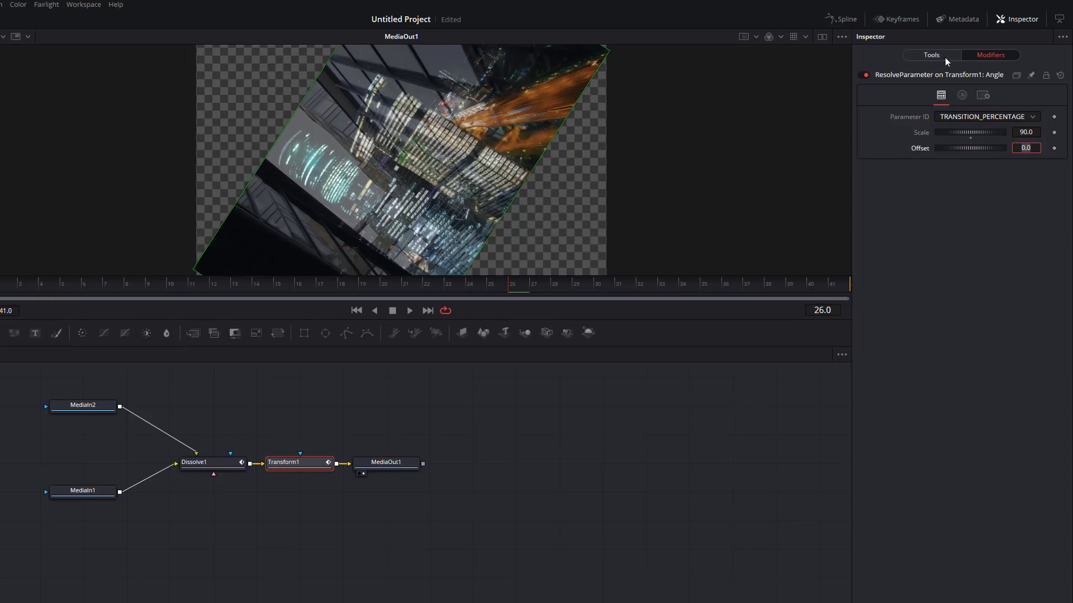
left_click(944, 57)
left_click_drag(735, 290, 1, 287)
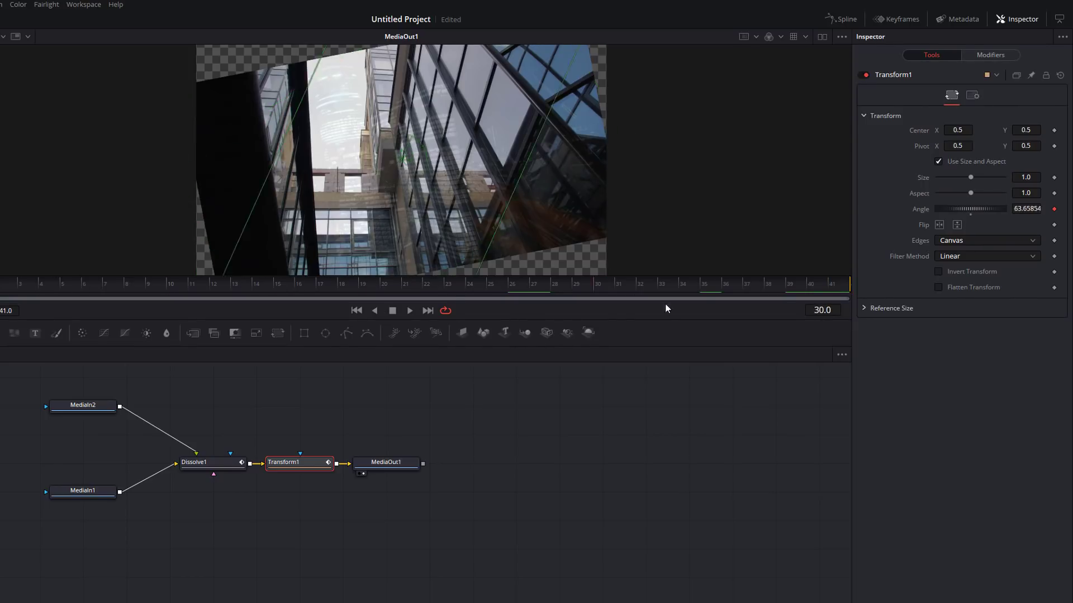
right_click(928, 211)
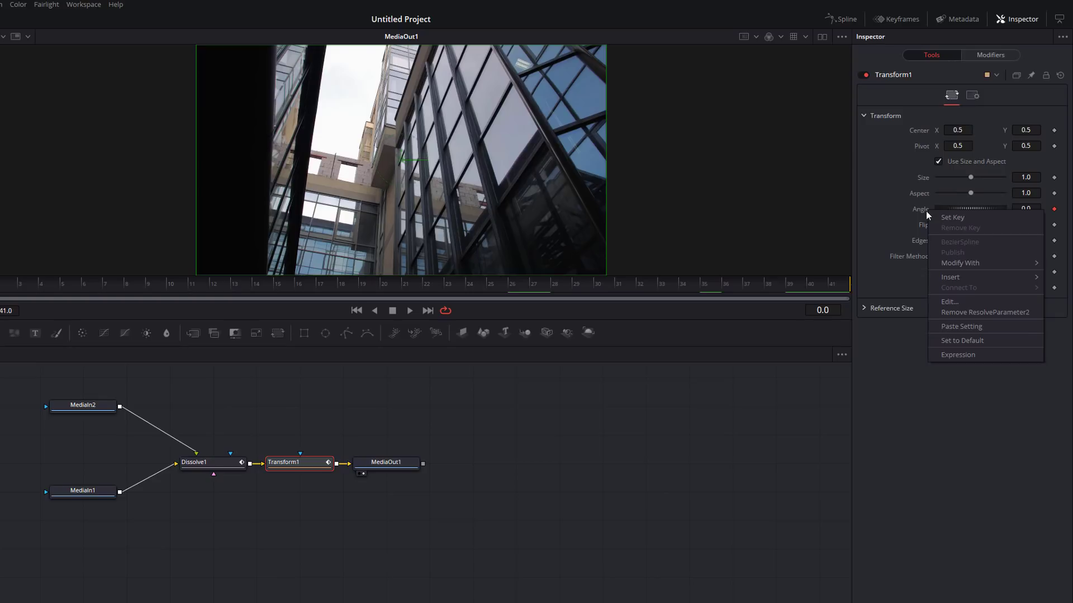
Step: Give Angle the expression time/comp.RenderEnd and scrub to test it
left_click(957, 355)
type("time.com")
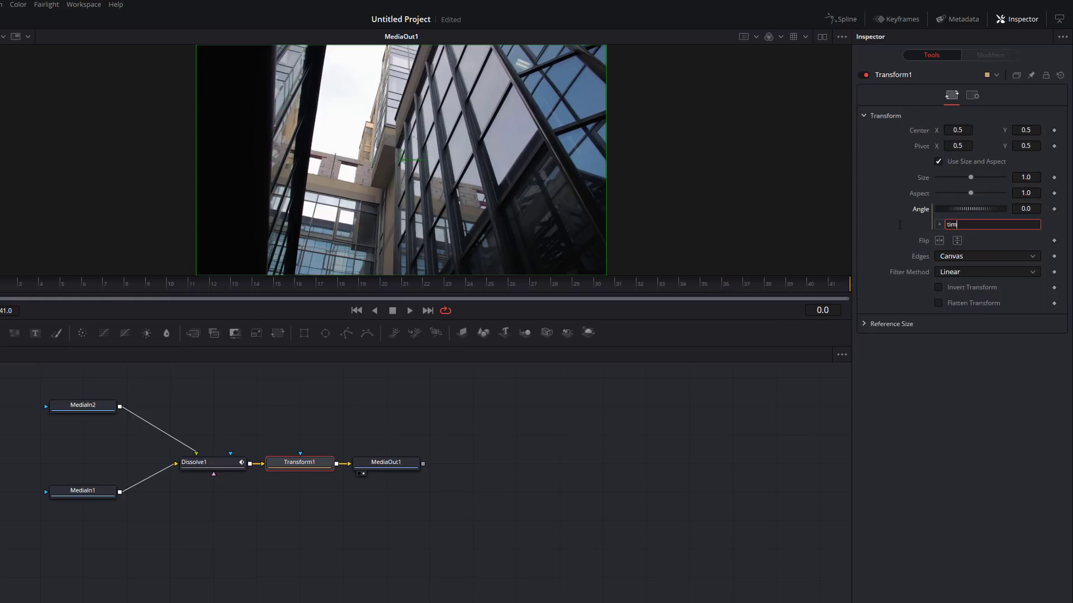
key("BackSpace")
key("BackSpace")
key("BackSpace")
key("BackSpace")
type("/comp.RenderEnd")
key("Return")
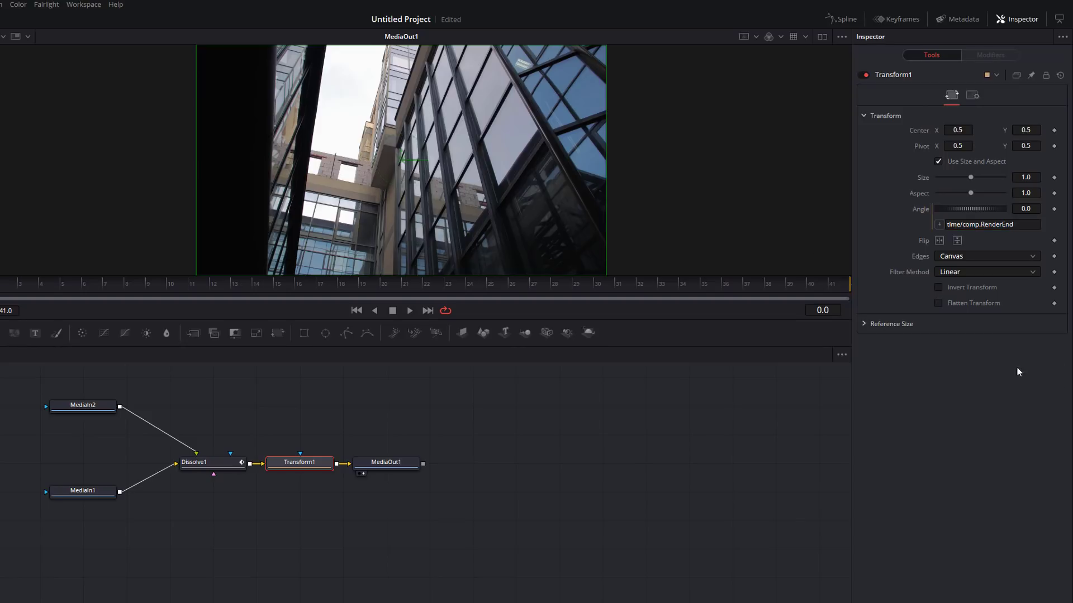
left_click_drag(510, 290, 862, 300)
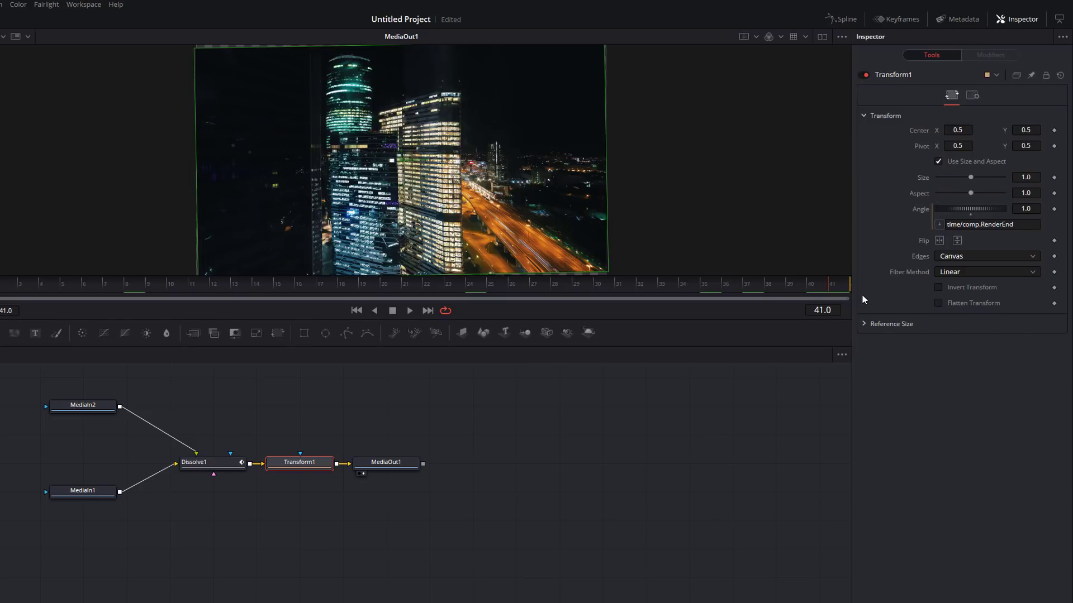
key("Home")
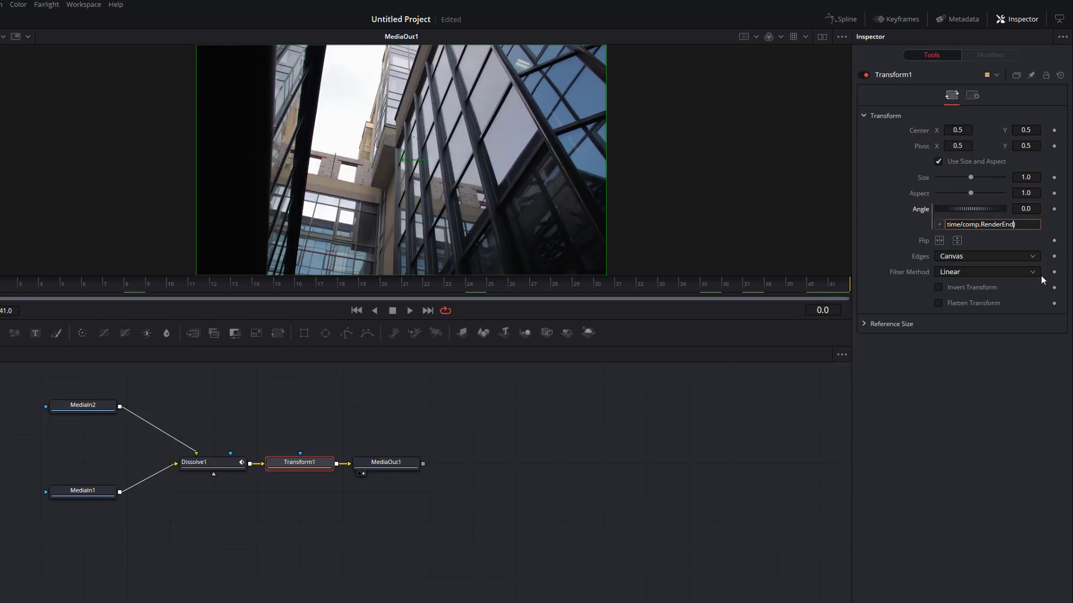
Step: Extend the expression to (time/comp.RenderEnd) * 360, confirm 360° at the end, and play the spin
key("Home")
type("(")
type(")")
type("* 360")
key("Return")
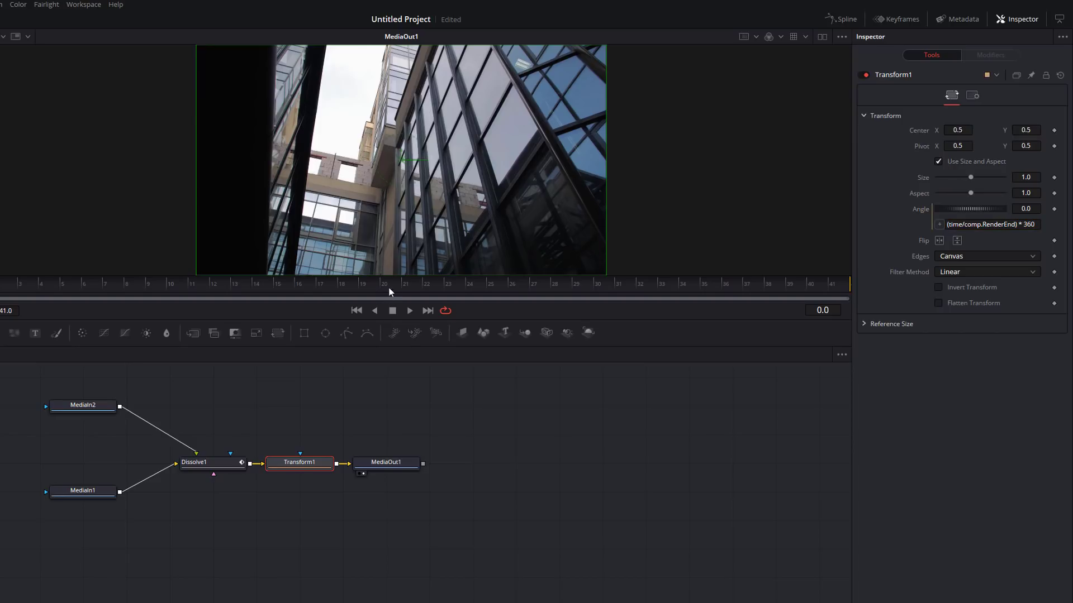
left_click_drag(389, 287, 1, 263)
left_click_drag(1, 262, 912, 299)
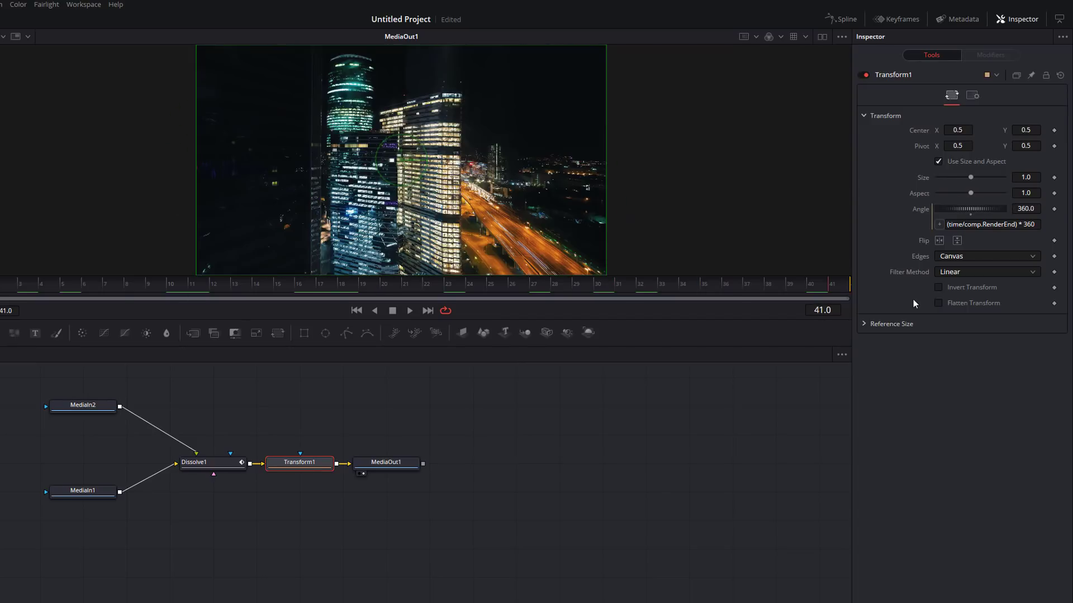
left_click(1036, 225)
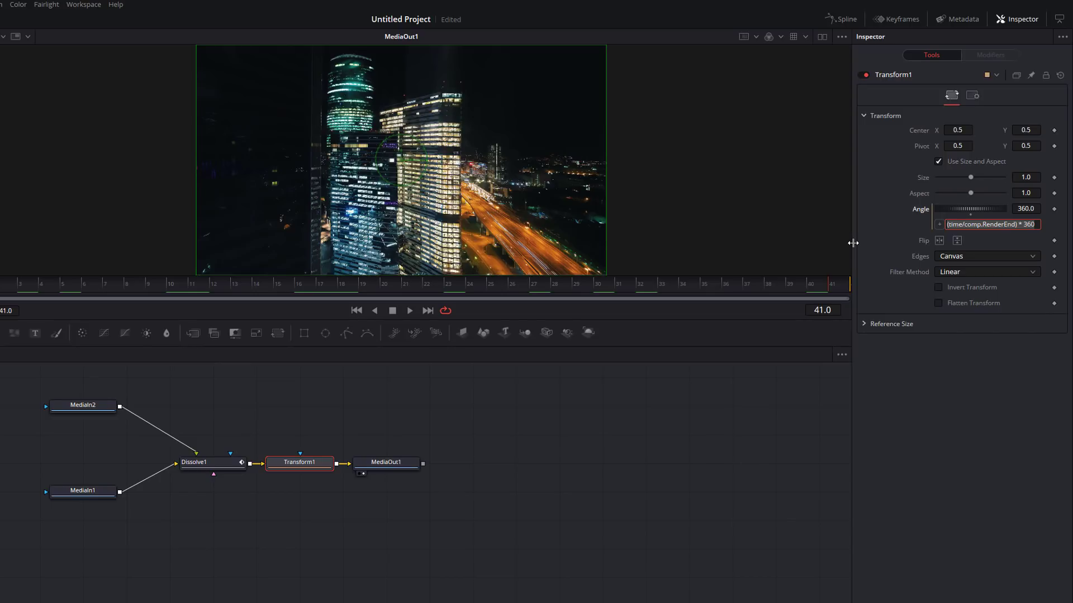
key("Return")
key("space")
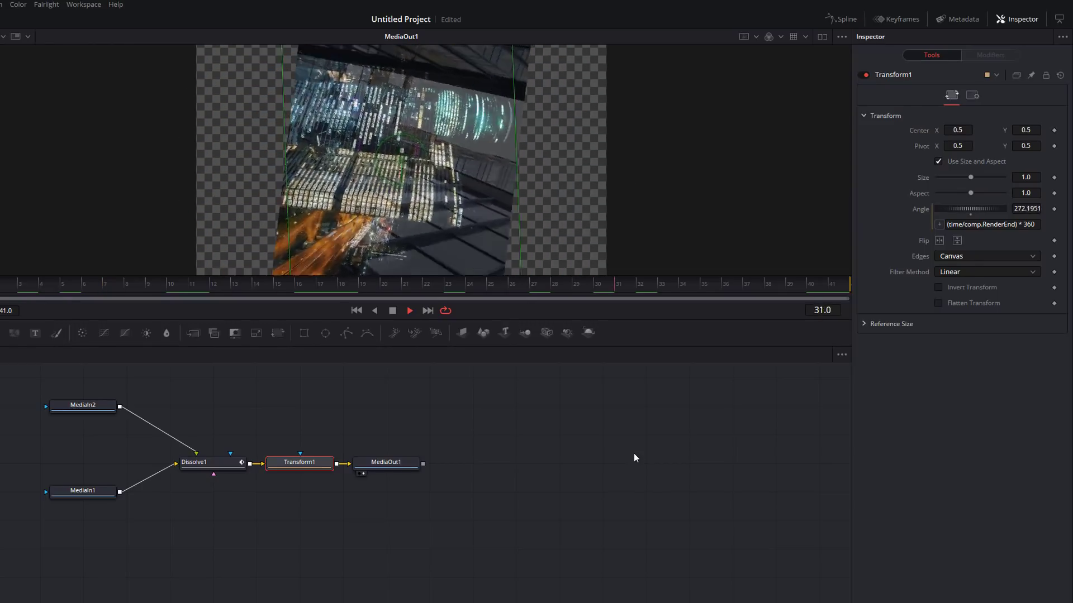
key("space")
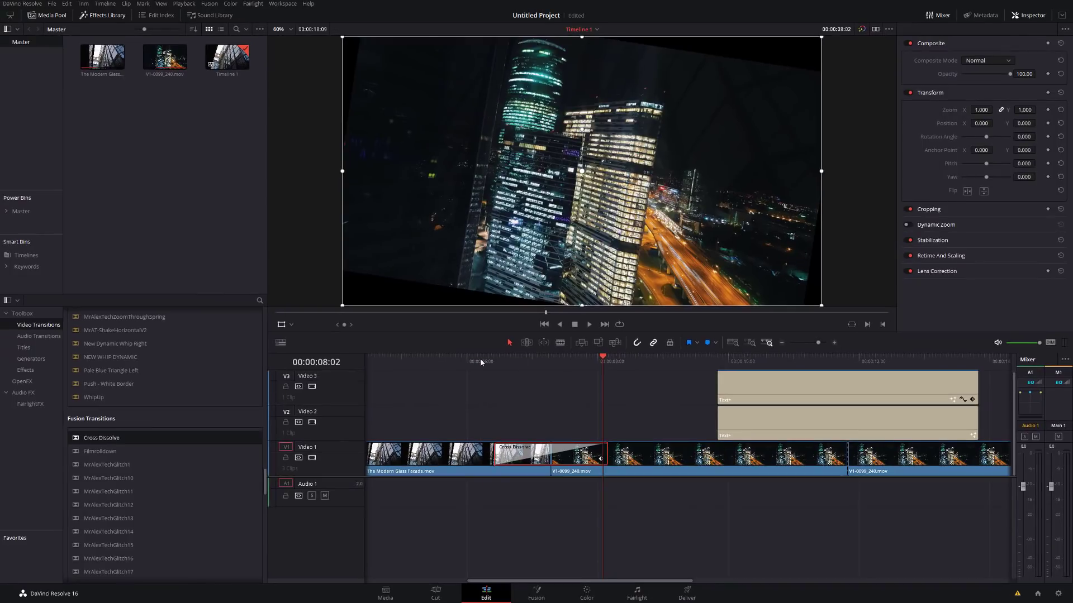
Step: Play the spinning transition several times on the Edit page timeline
left_click(476, 362)
key("space")
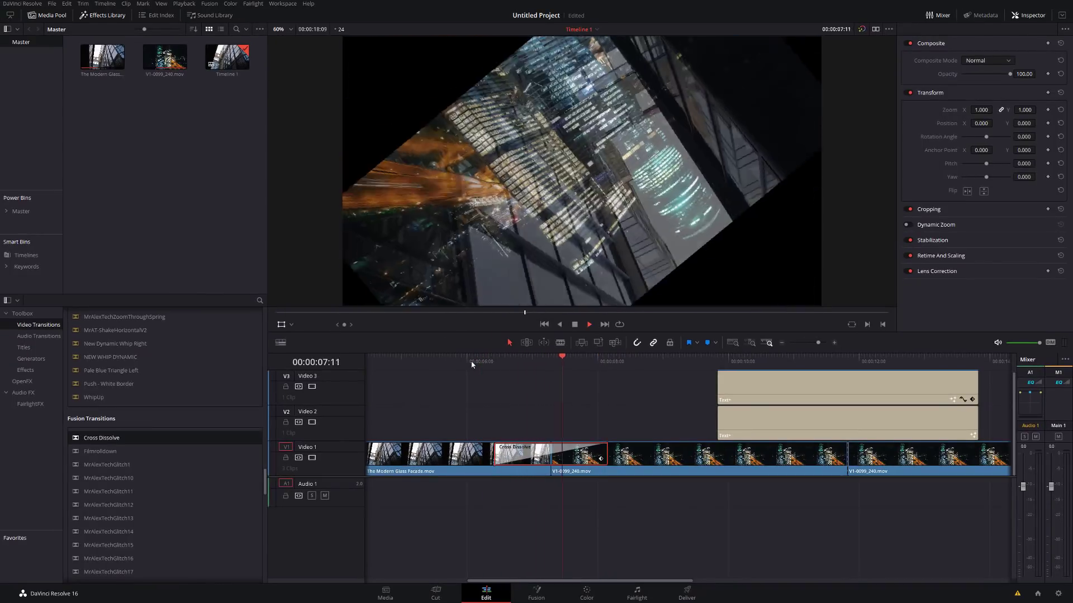
left_click(468, 359)
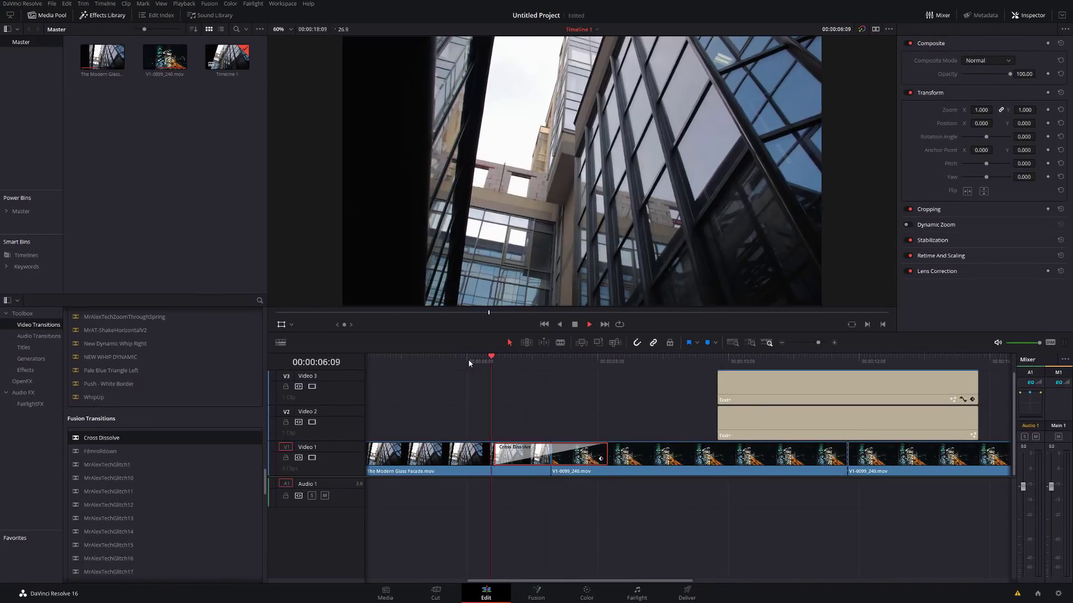
left_click(468, 360)
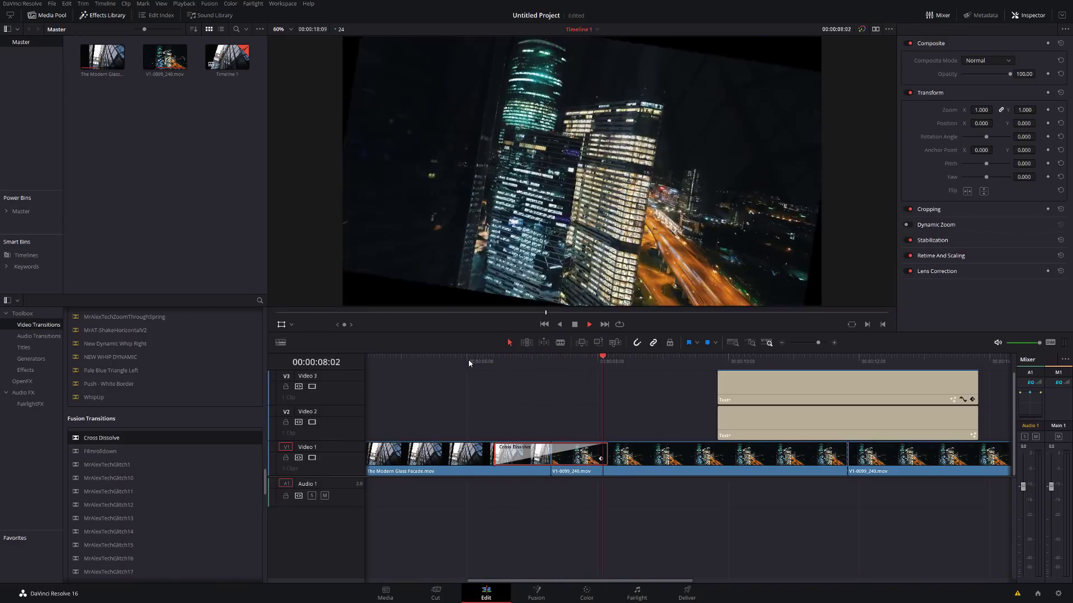
key("space")
left_click(474, 360)
key("space")
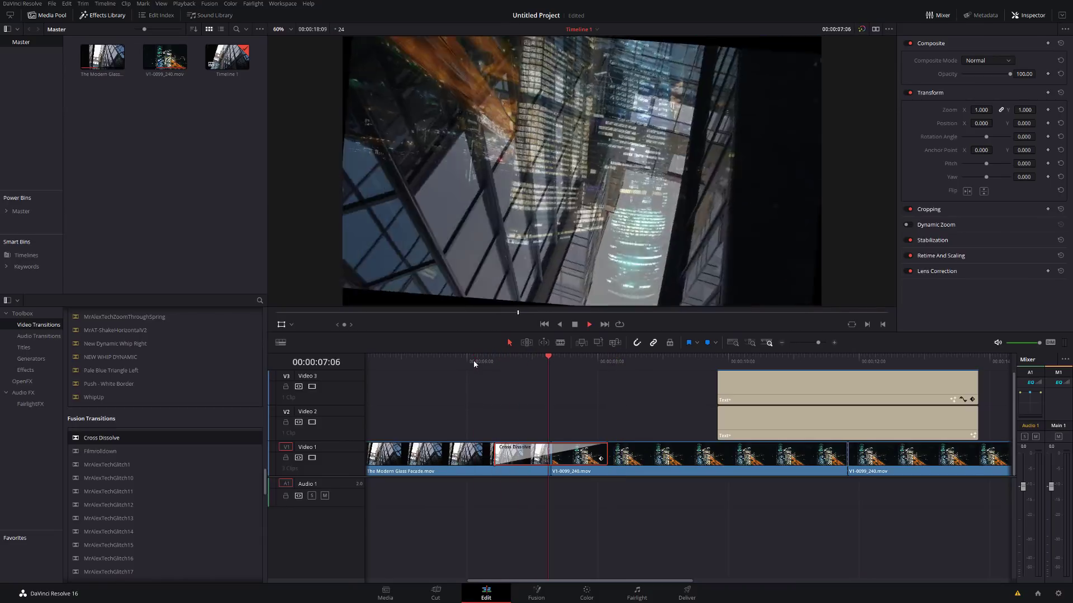
key("space")
Step: Shorten, then re-lengthen the Cross Dissolve, replaying it after each change
left_click_drag(496, 457, 516, 457)
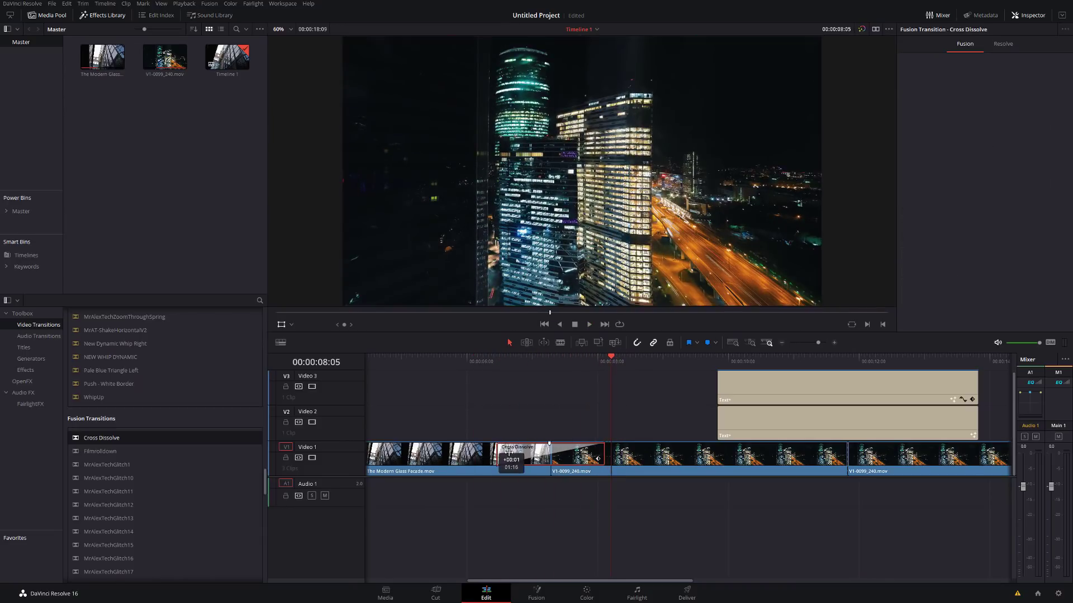
left_click(507, 360)
key("space")
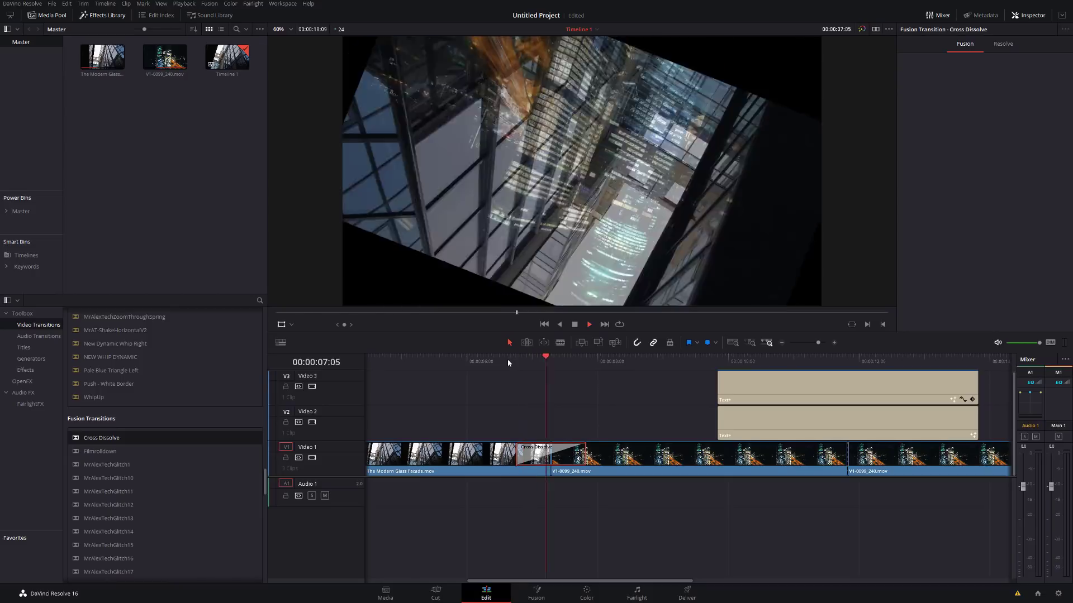
key("space")
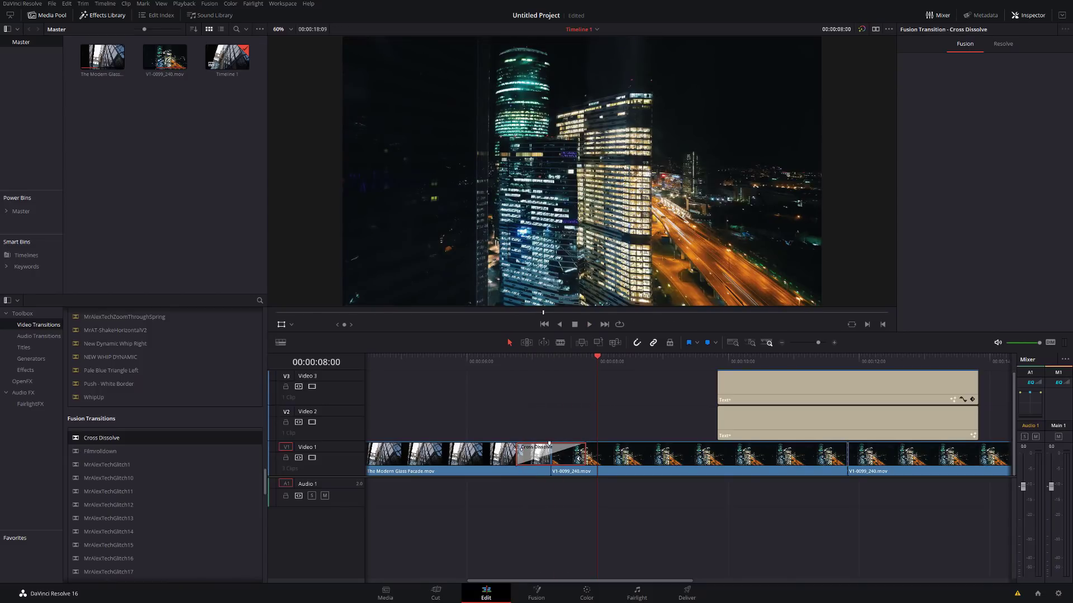
left_click_drag(517, 451, 503, 451)
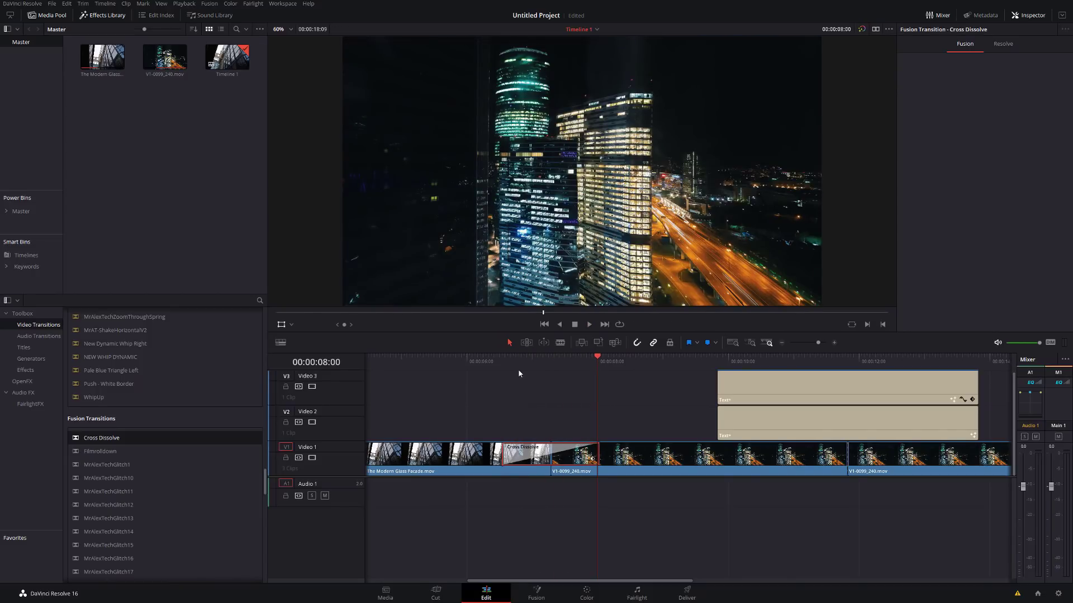
left_click(511, 360)
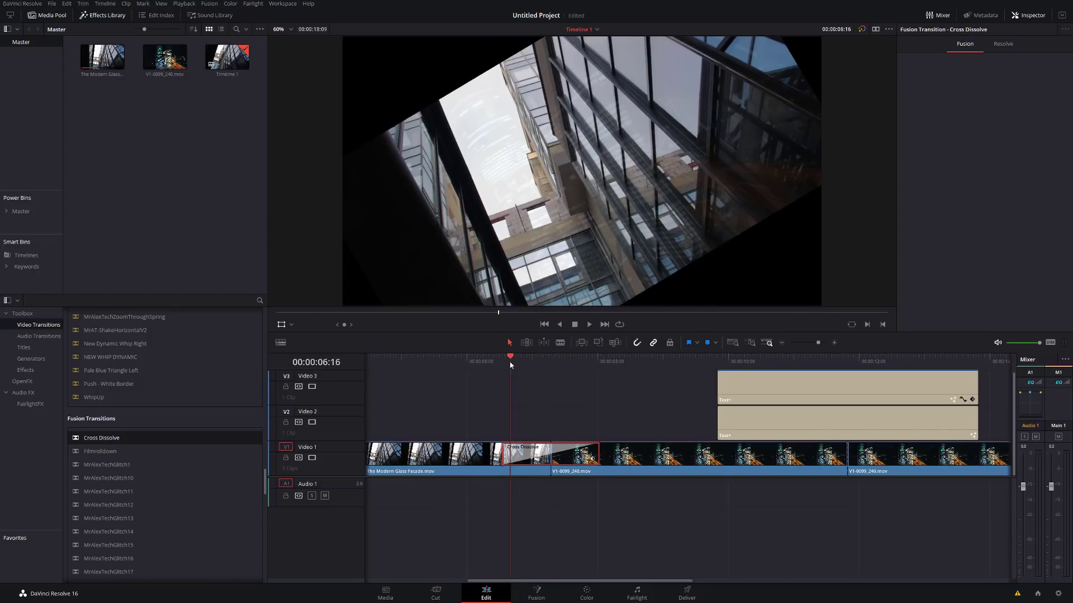
key("space")
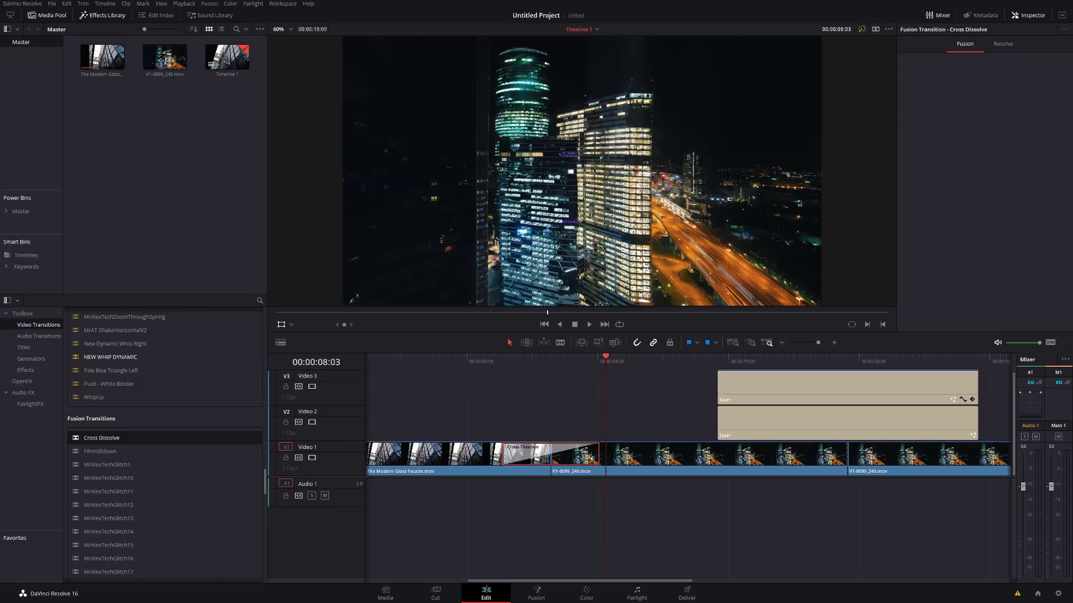
key("alt+Tab")
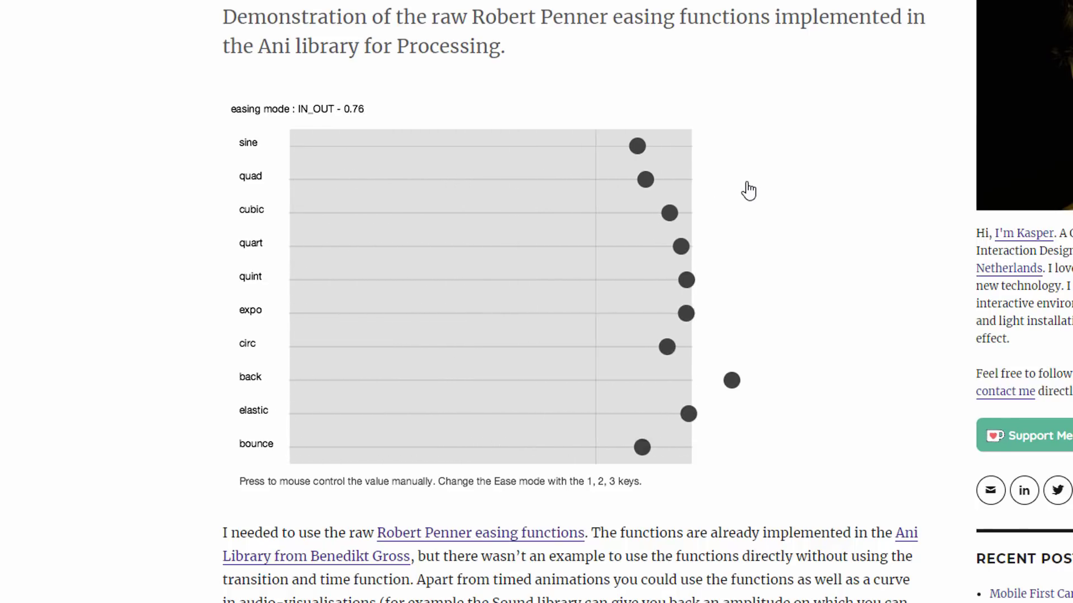
Step: Scroll through the Penner easing functions demo page and its code
scroll(557, 319, "down", 7)
scroll(558, 319, "down", 4)
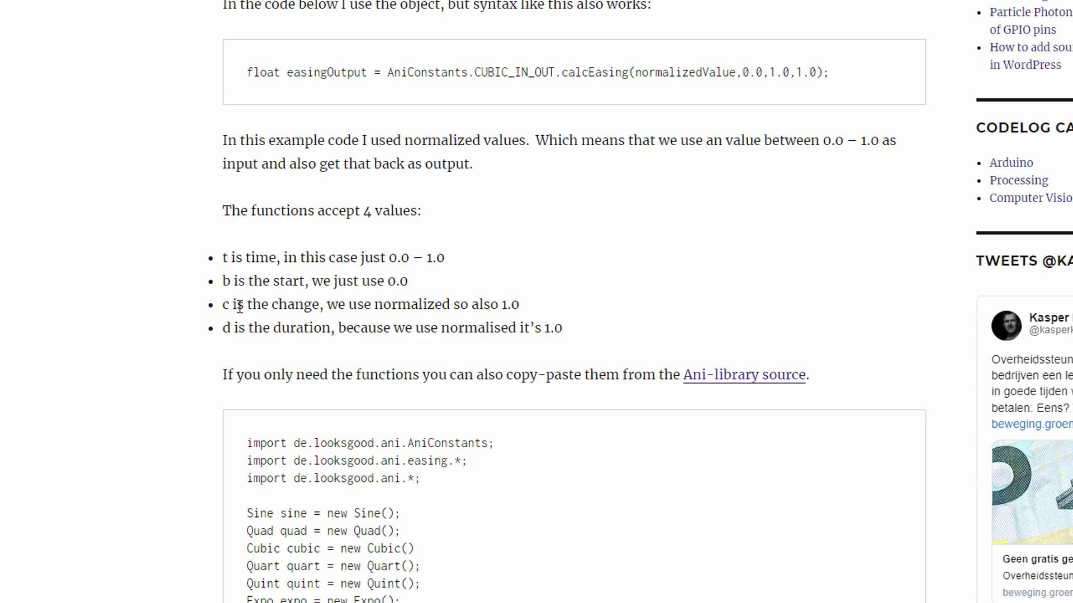
scroll(352, 327, "down", 5)
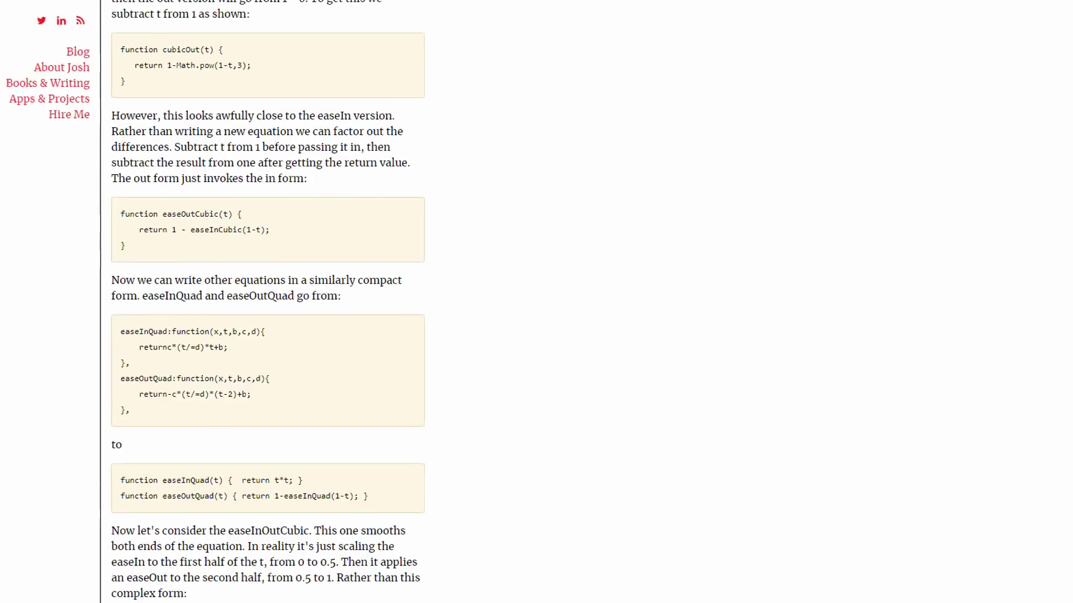
scroll(309, 220, "up", 9)
Step: Skim the article's cubic easing examples, then switch to the Easing Functions Cheat Sheet
scroll(308, 220, "up", 9)
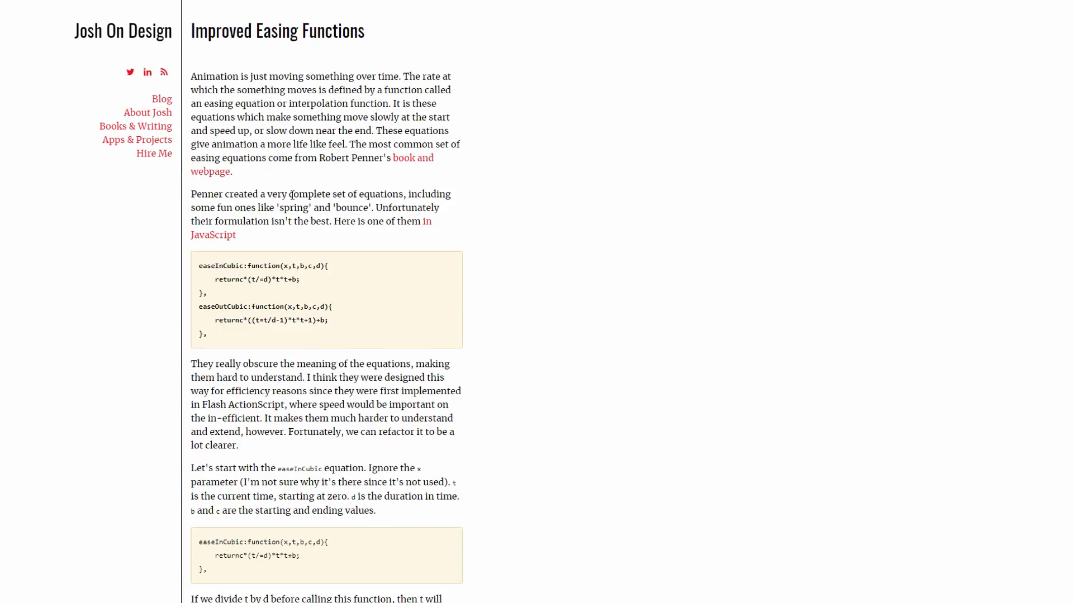
left_click_drag(191, 31, 395, 41)
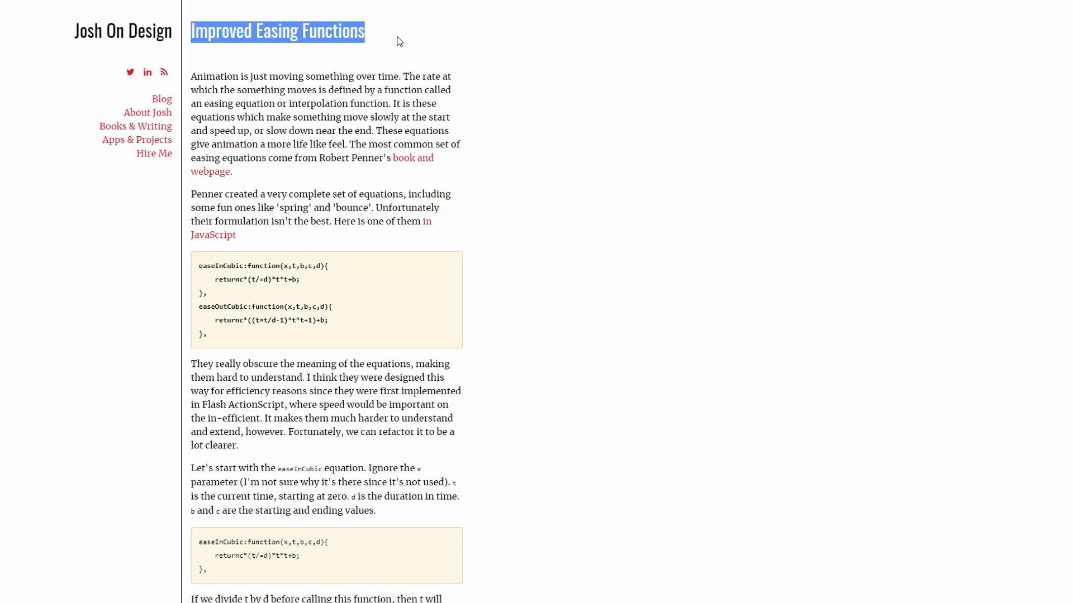
left_click(373, 115)
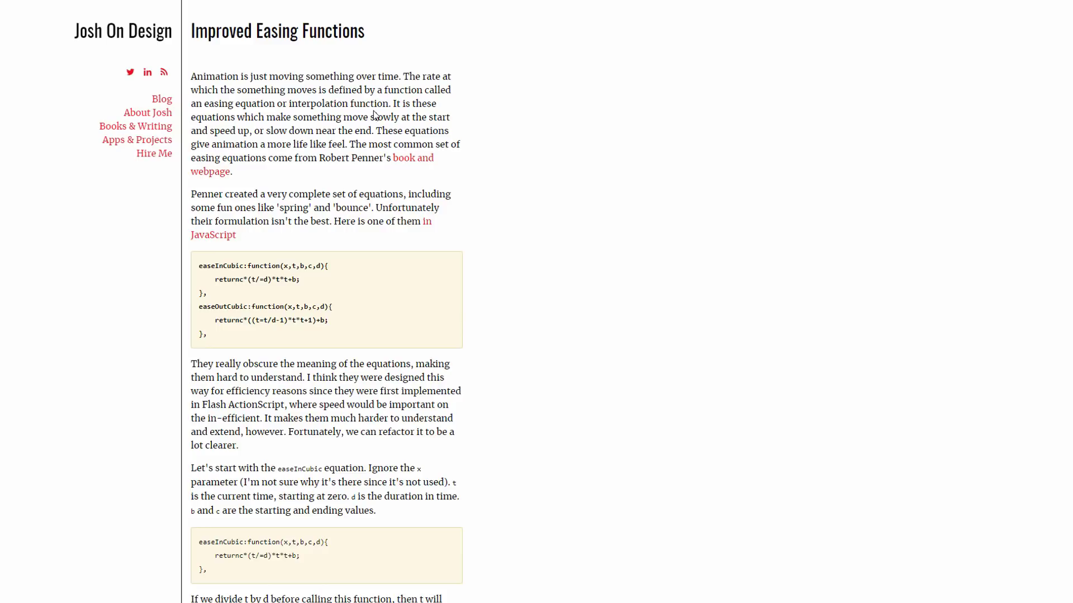
scroll(377, 241, "down", 16)
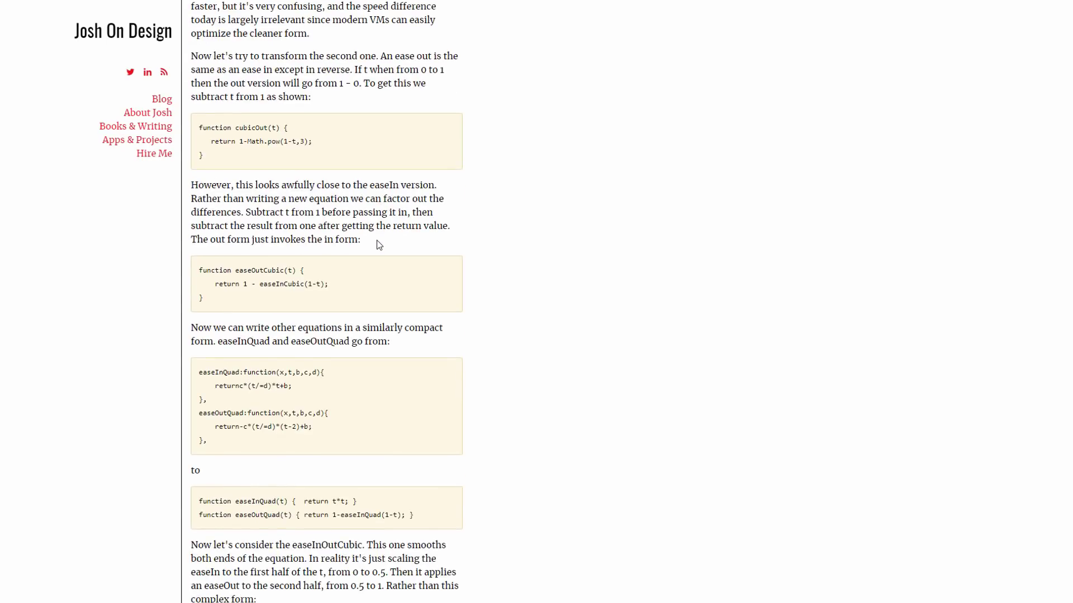
scroll(376, 240, "down", 5)
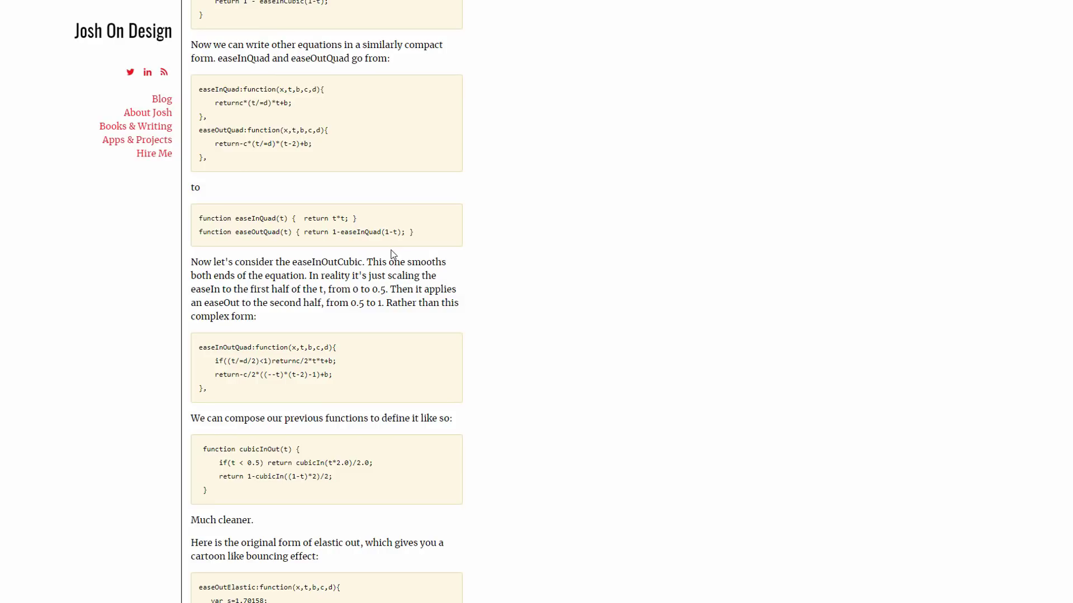
left_click(162, 9)
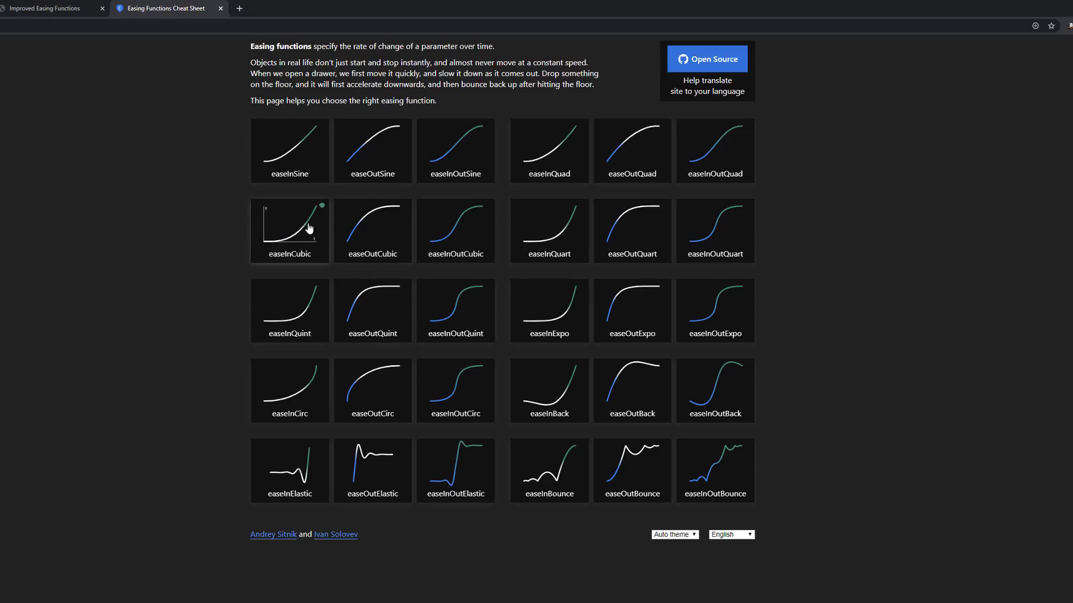
Step: Open easeInCubic on the cheat sheet and scroll to its math function, return x * x * x
left_click(291, 238)
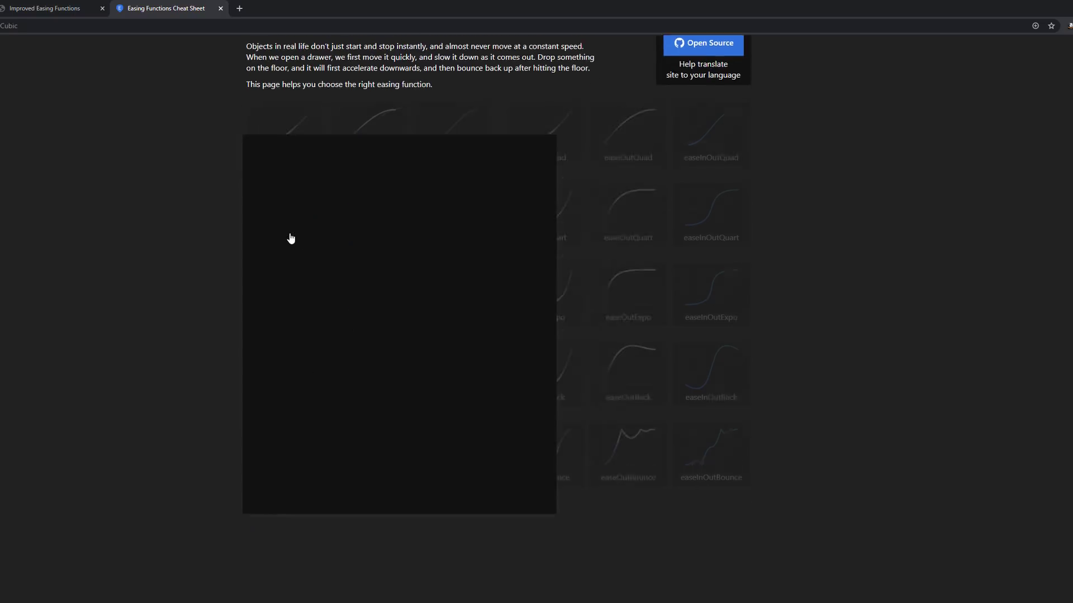
scroll(400, 254, "down", 5)
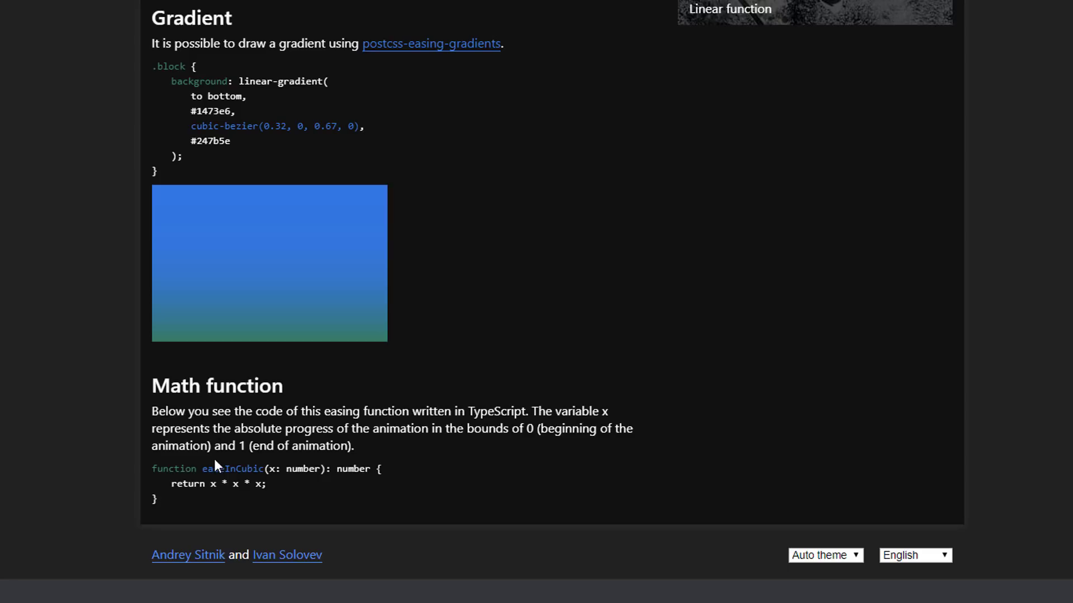
mouse_move(211, 486)
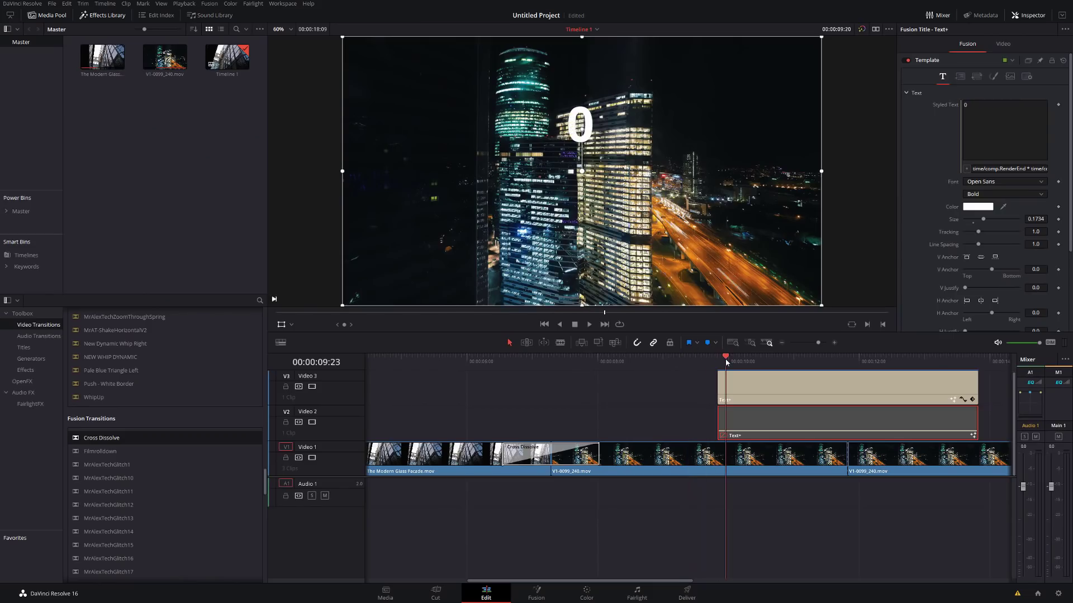
Step: Scrub across the Text+ titles to watch the progress value rise toward 1, then select the Video 2 title
left_click_drag(566, 581, 658, 592)
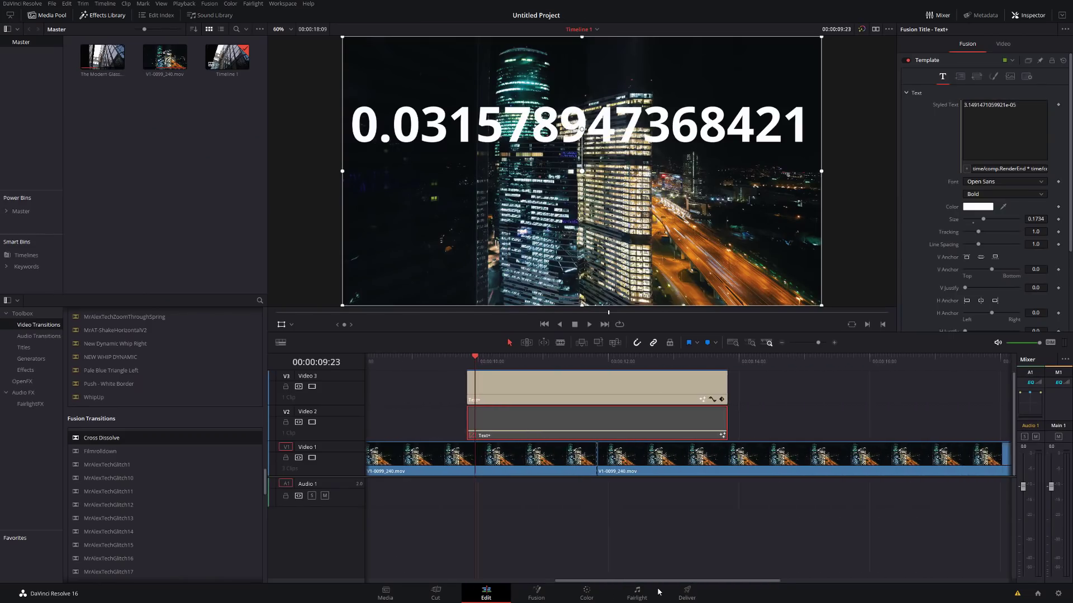
left_click_drag(466, 362, 531, 362)
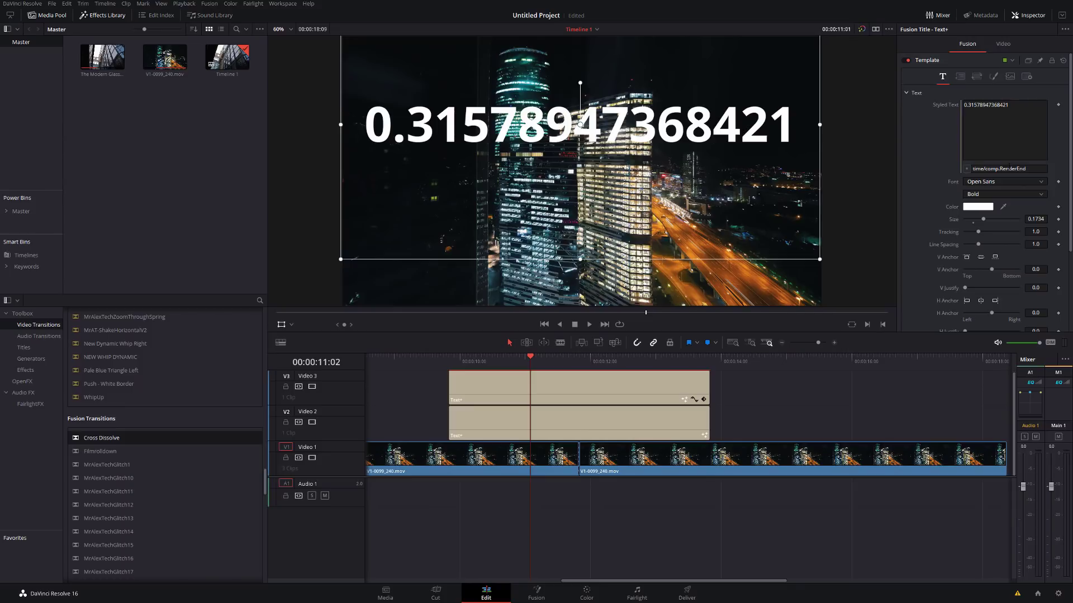
left_click_drag(496, 362, 648, 359)
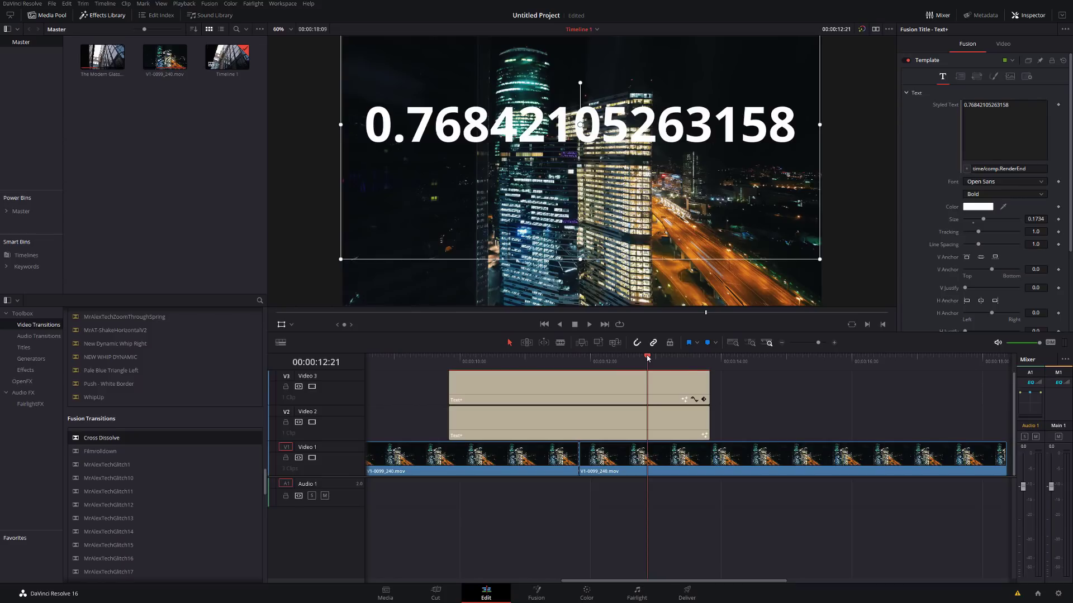
left_click(576, 427)
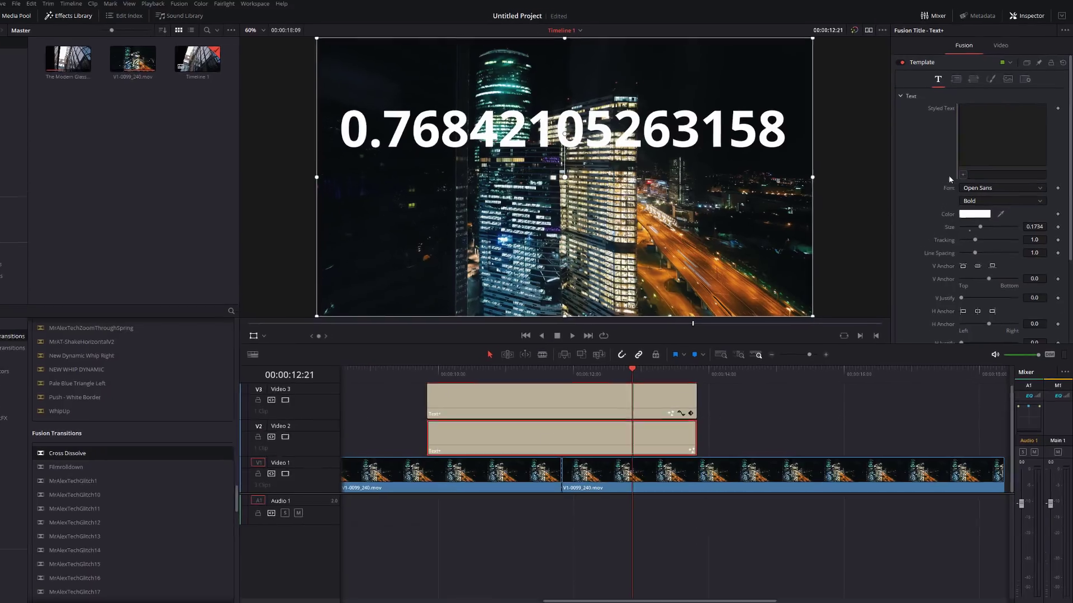
Step: Set the second title's Styled Text expression to (time/comp.RenderEnd) multiplied by itself three times
left_click(989, 170)
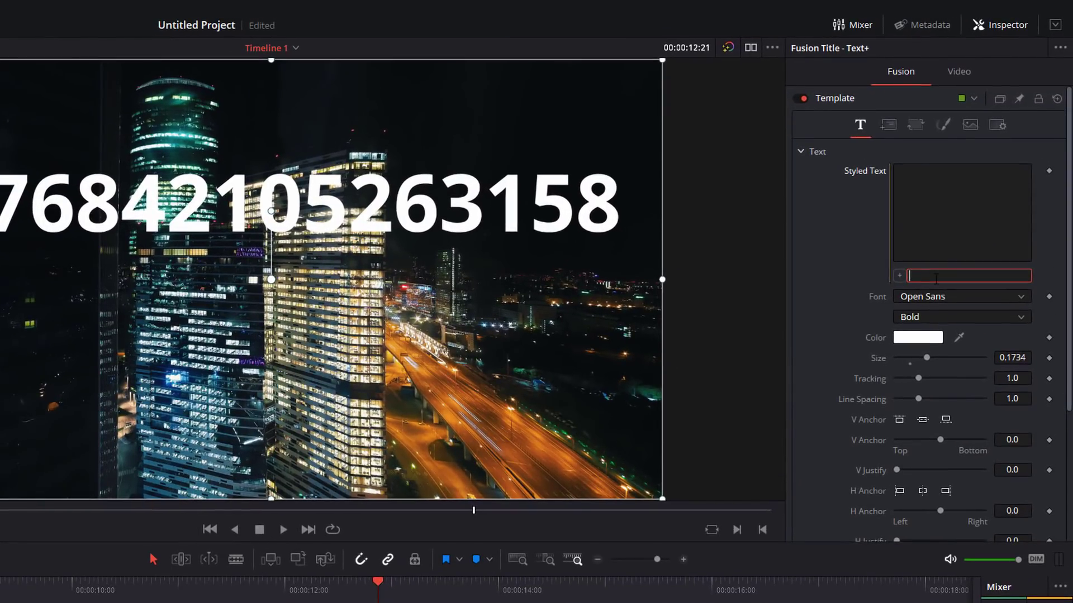
key("ctrl+v")
type("* 360")
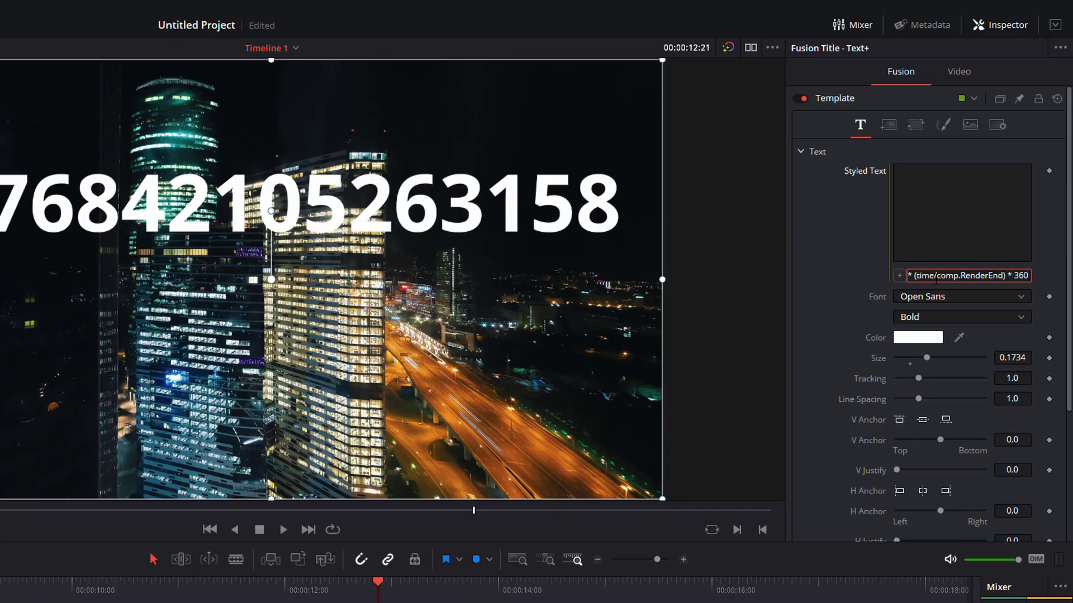
key("BackSpace")
key("BackSpace")
key("BackSpace")
key("ctrl+v")
type("*")
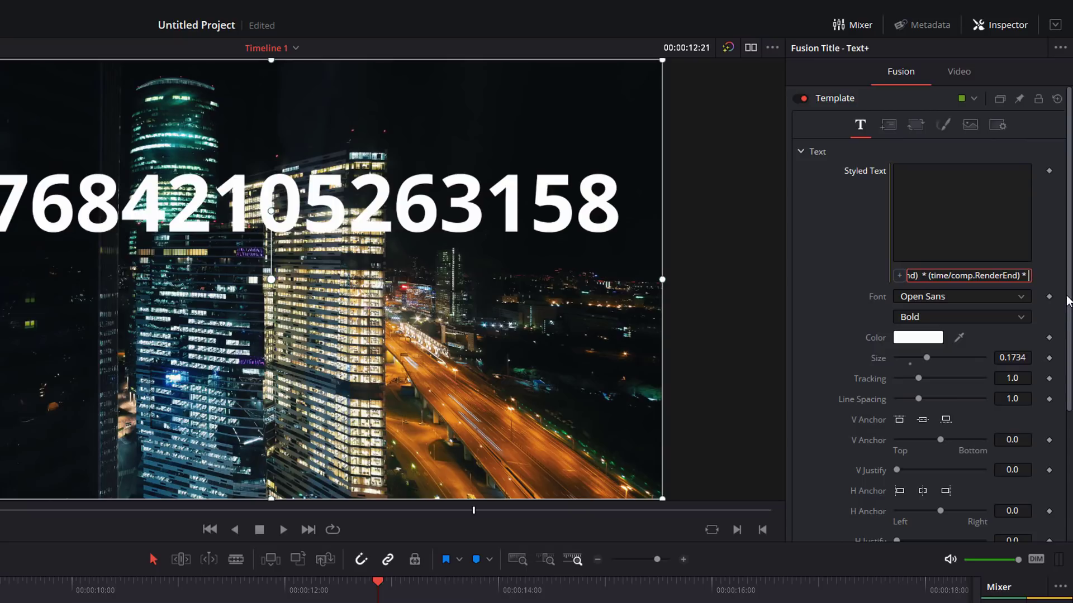
key("ctrl+v")
key("Return")
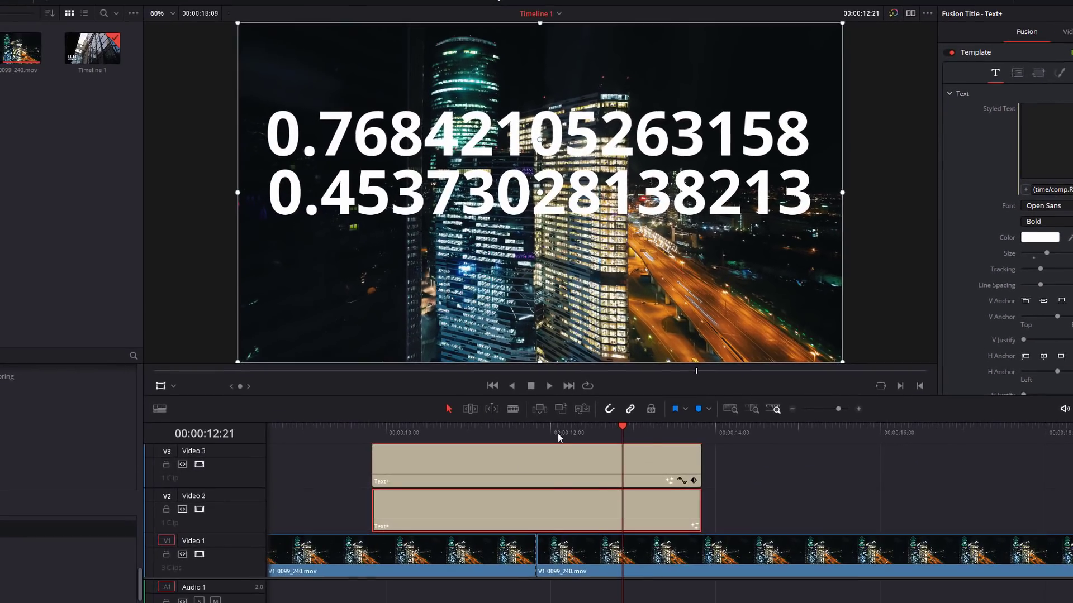
Step: Scrub the timeline back and forth to compare the cubed value against the linear progress number
left_click_drag(557, 433, 695, 437)
left_click(450, 433)
left_click_drag(410, 439, 441, 436)
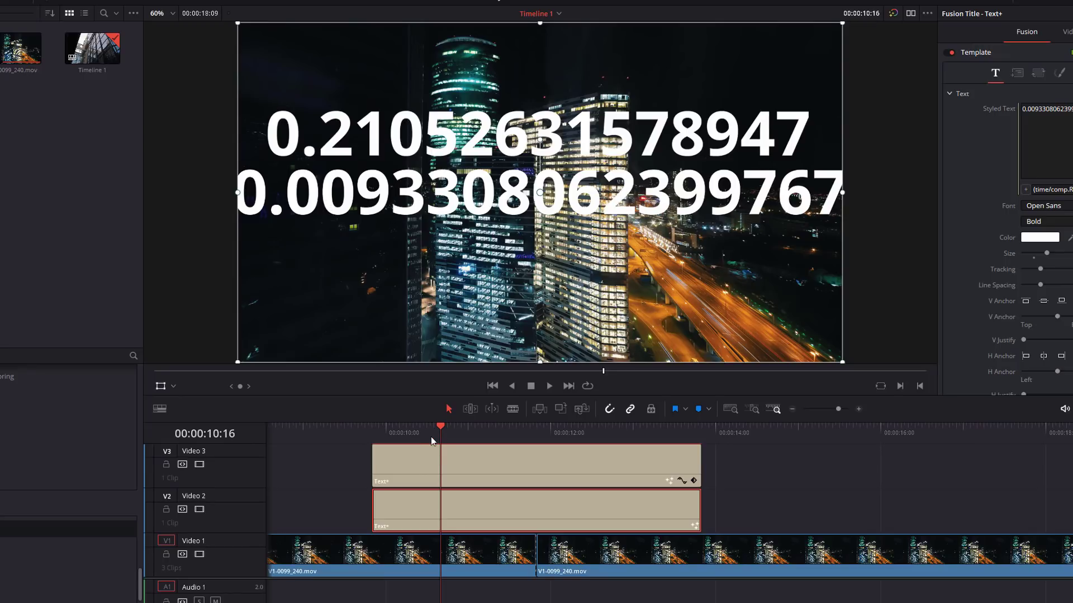
left_click_drag(485, 436, 530, 437)
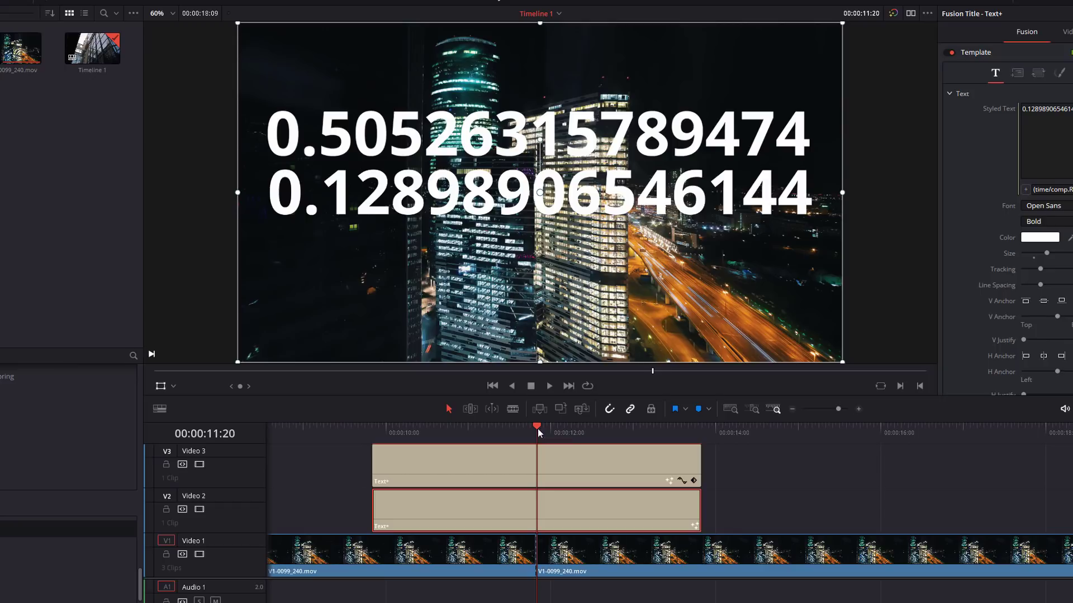
left_click_drag(540, 433, 619, 437)
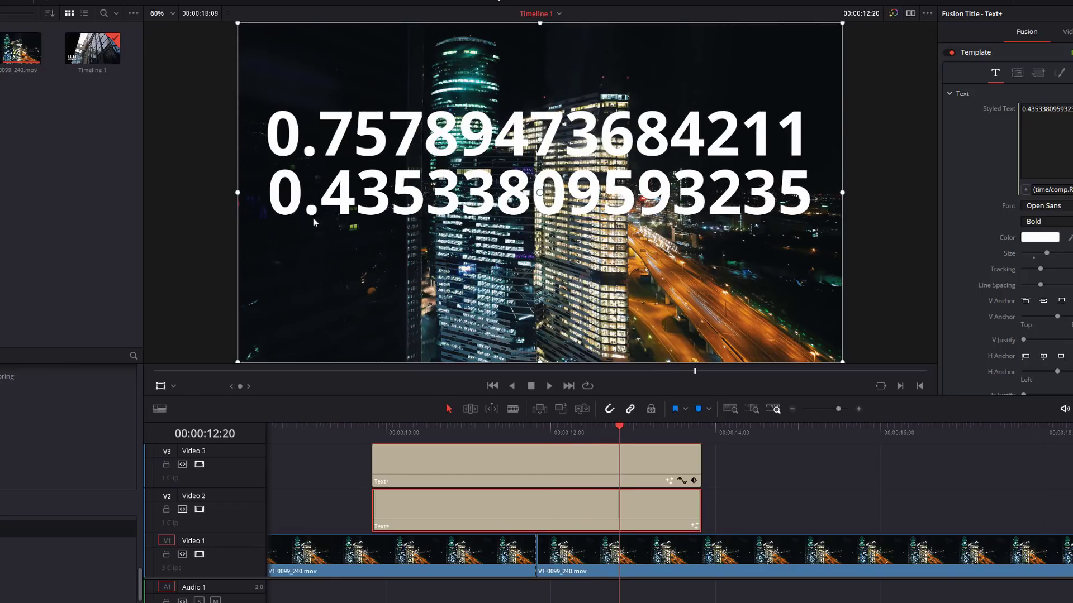
left_click_drag(625, 430, 690, 429)
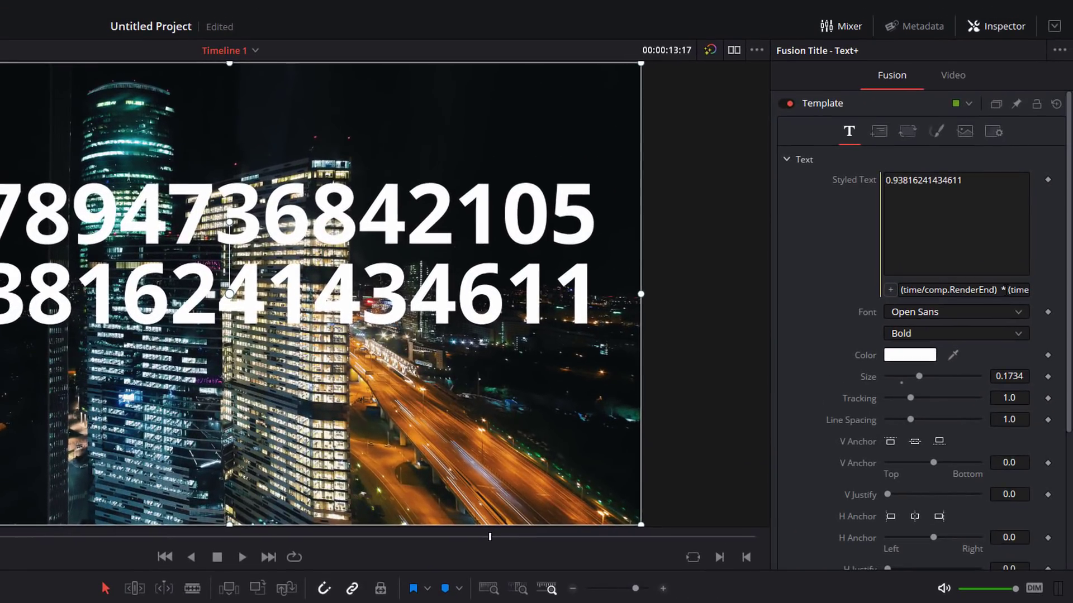
Step: Rewrite the second title's expression as (time/comp.RenderEnd) ^ 3 and scrub to compare values
left_click(1003, 289)
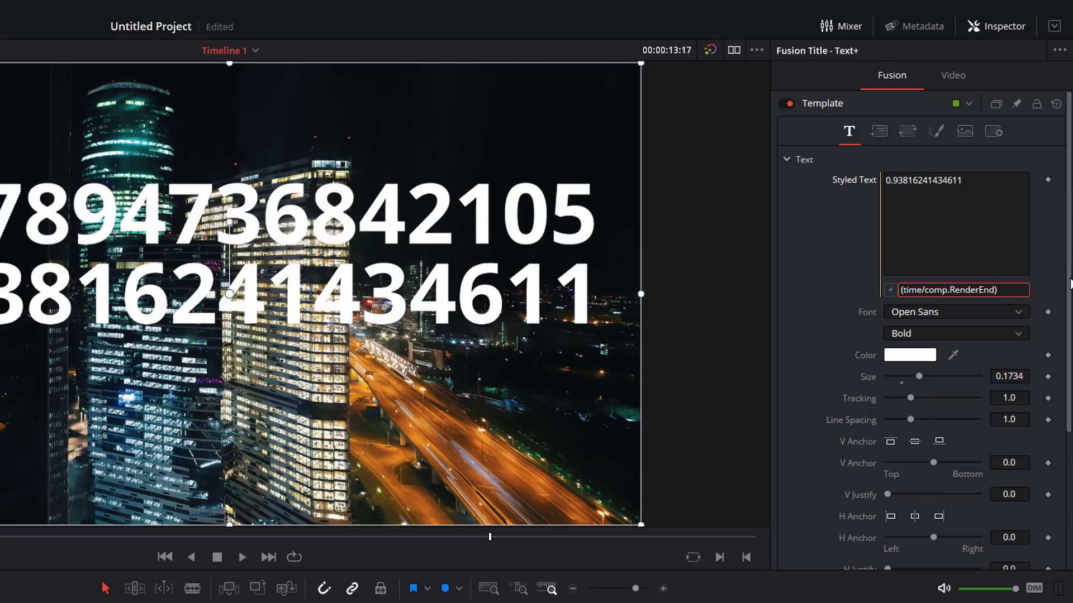
type("^ 3")
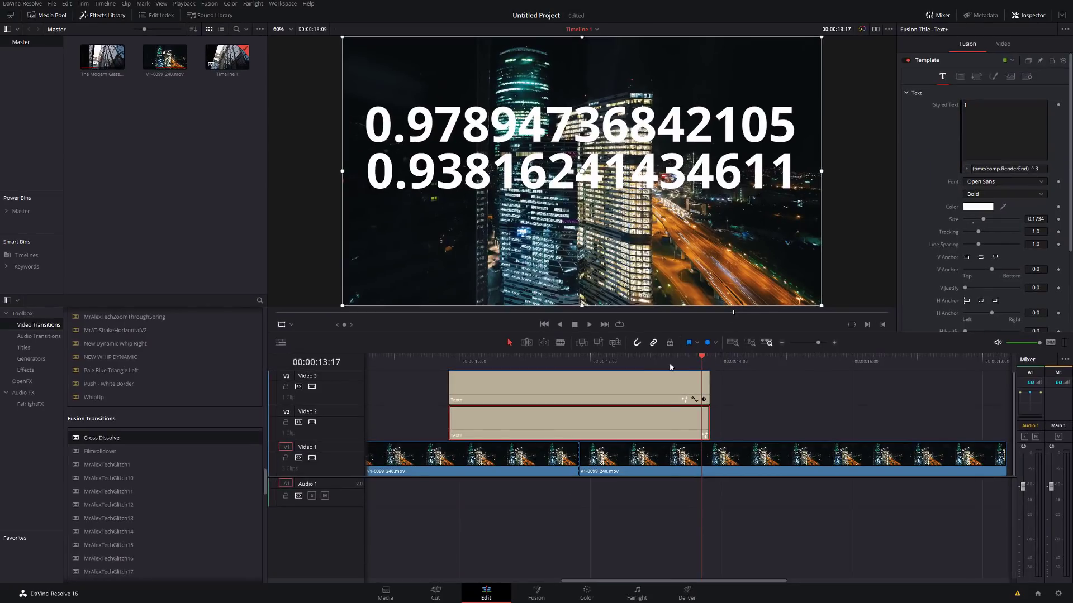
mouse_move(670, 367)
left_mouse_down()
mouse_move(686, 367)
mouse_move(607, 367)
mouse_move(689, 367)
left_mouse_up()
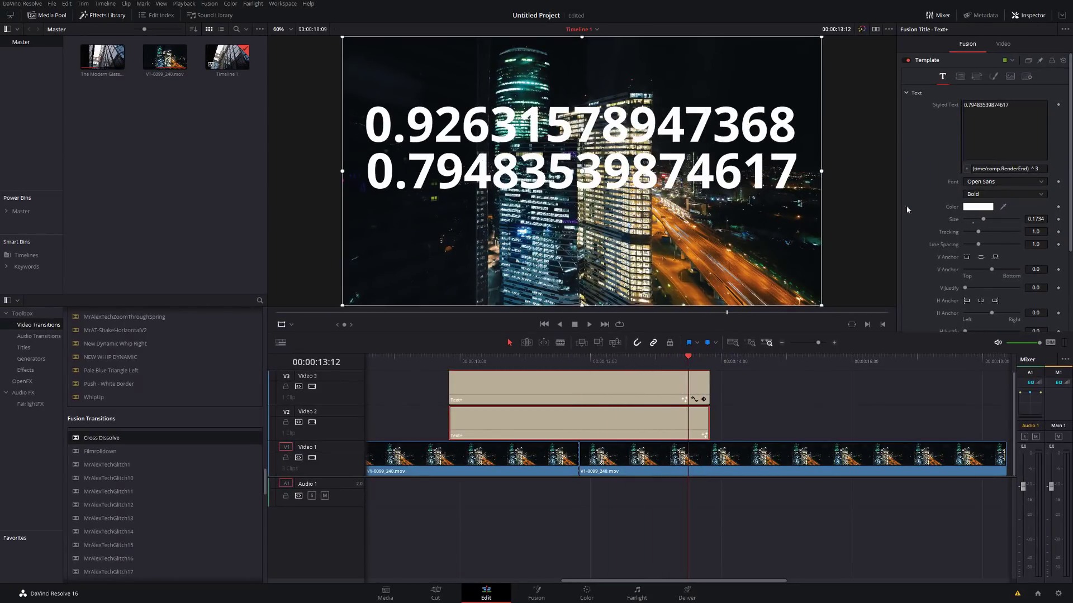
Step: Deselect the Video 2 title and scroll the timeline to the left
left_click_drag(1048, 173, 944, 161)
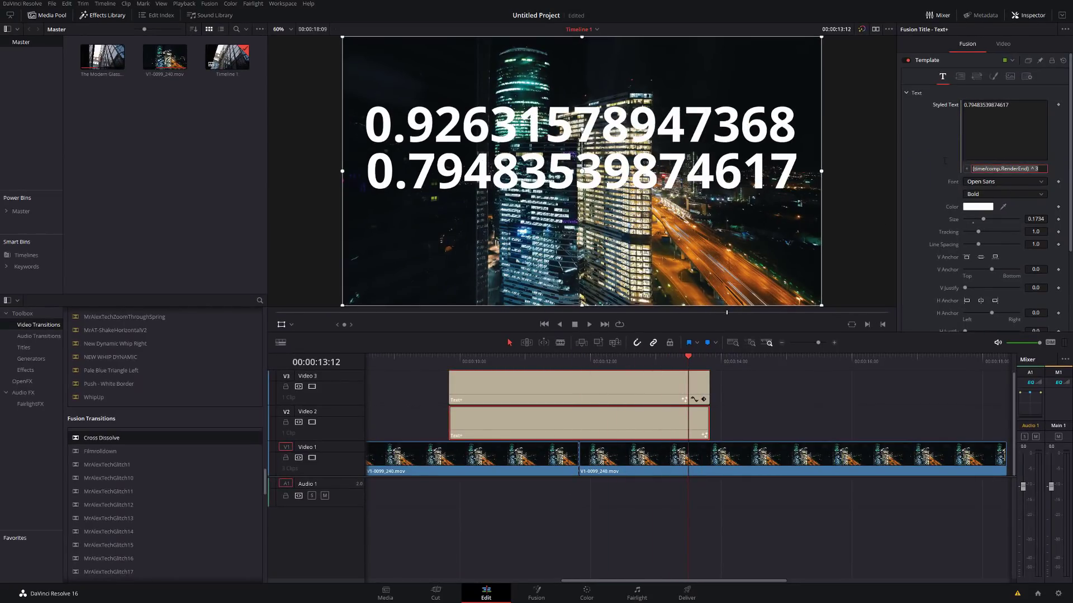
left_click(778, 413)
left_click_drag(688, 581, 589, 581)
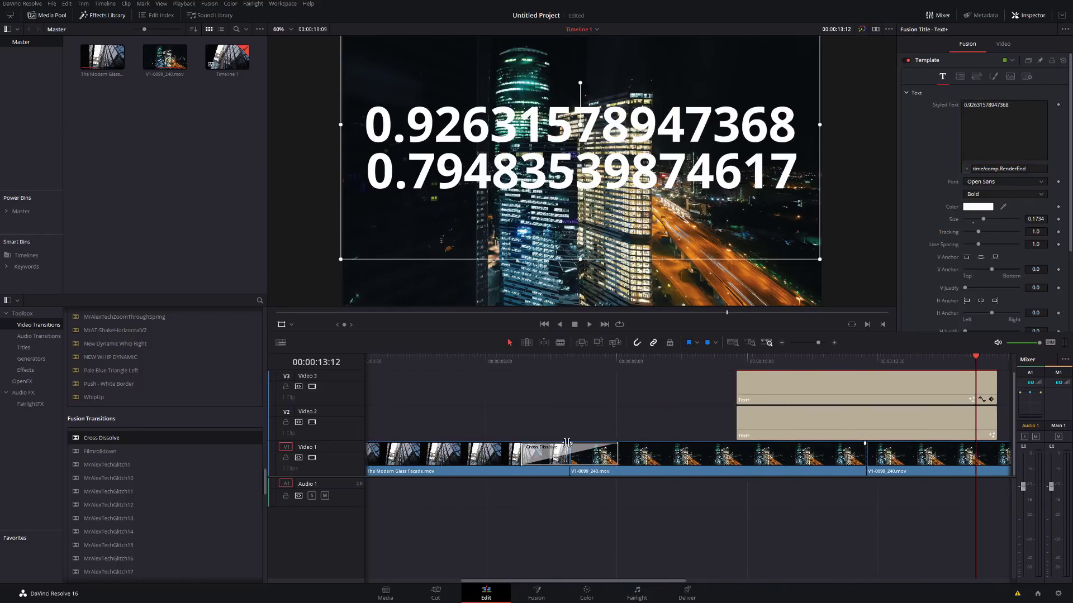
Step: Open the Cross Dissolve in Fusion, set Transform1's Angle to ((time/comp.RenderEnd) ^ 3)* 360, and play it
right_click(584, 456)
left_click(608, 464)
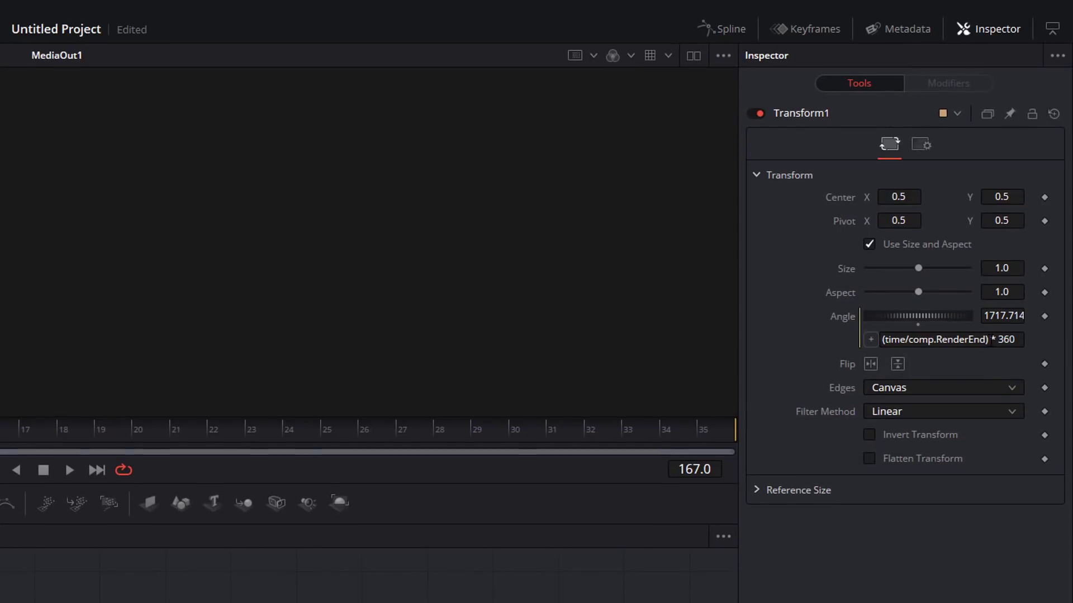
left_click(882, 340)
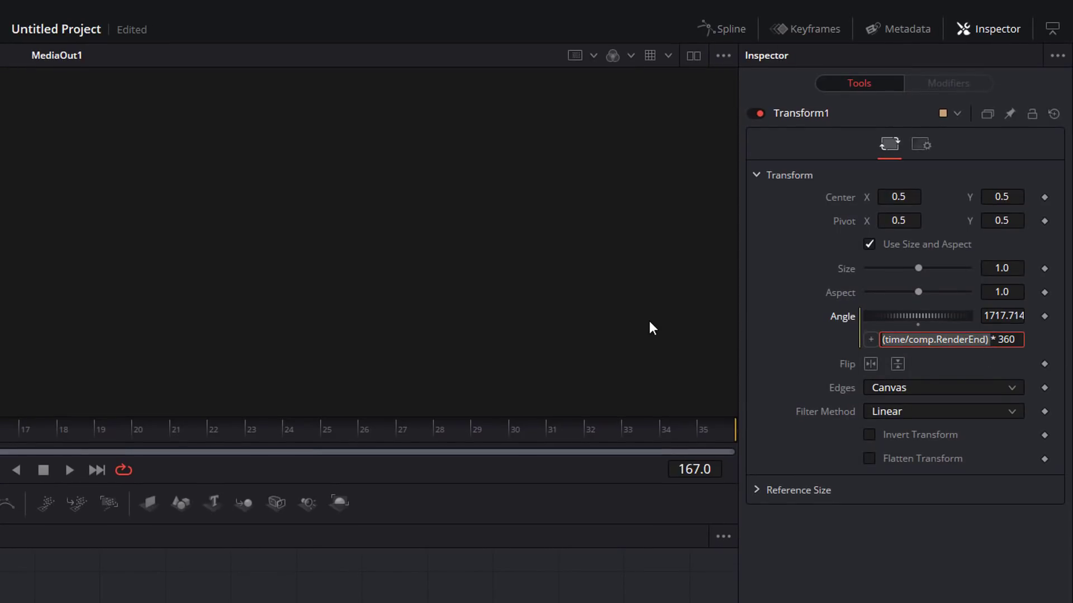
key("ctrl+x")
key("ctrl+v")
type("^ 3 ")
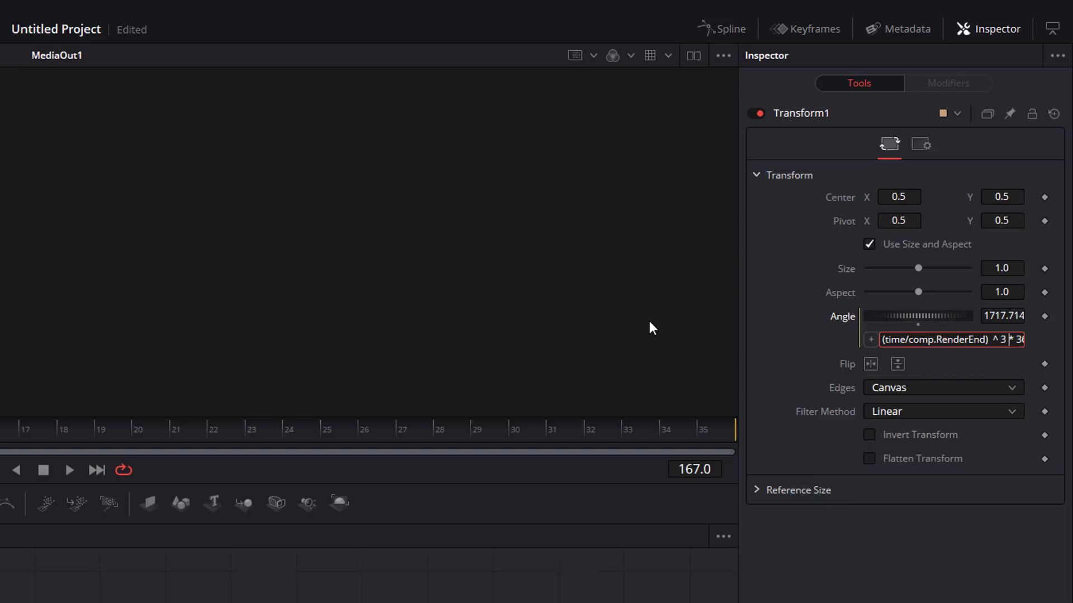
type(")")
key("Left")
key("Left")
key("Left")
key("Left")
key("Left")
key("Left")
key("Left")
key("Left")
key("Left")
key("Left")
key("Left")
key("Left")
key("Left")
key("Left")
key("Left")
key("Left")
type("(")
key("Return")
left_click_drag(128, 425, 3, 425)
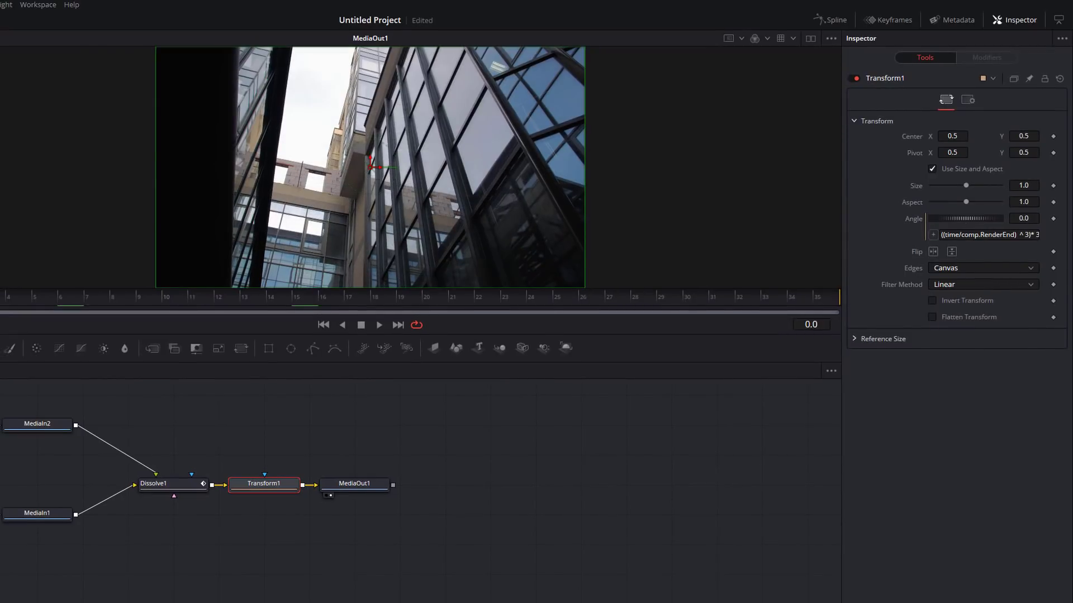
key("space")
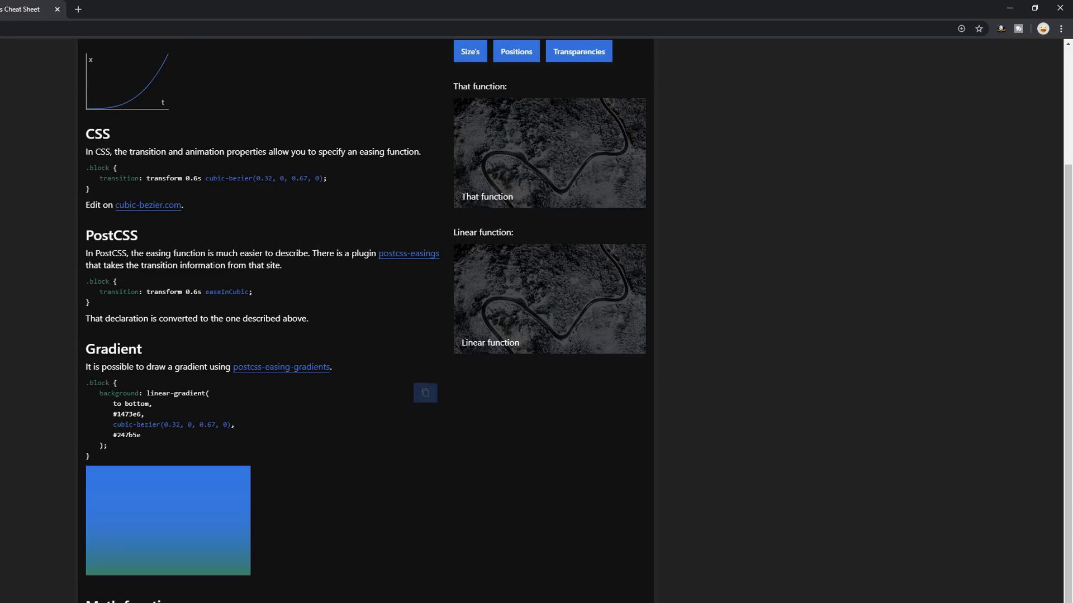
Step: Review the easeInOutCubic curve on the cheat sheet, then select the Cubic Ease In & Out line in the notes
key("alt+Left")
left_click(321, 262)
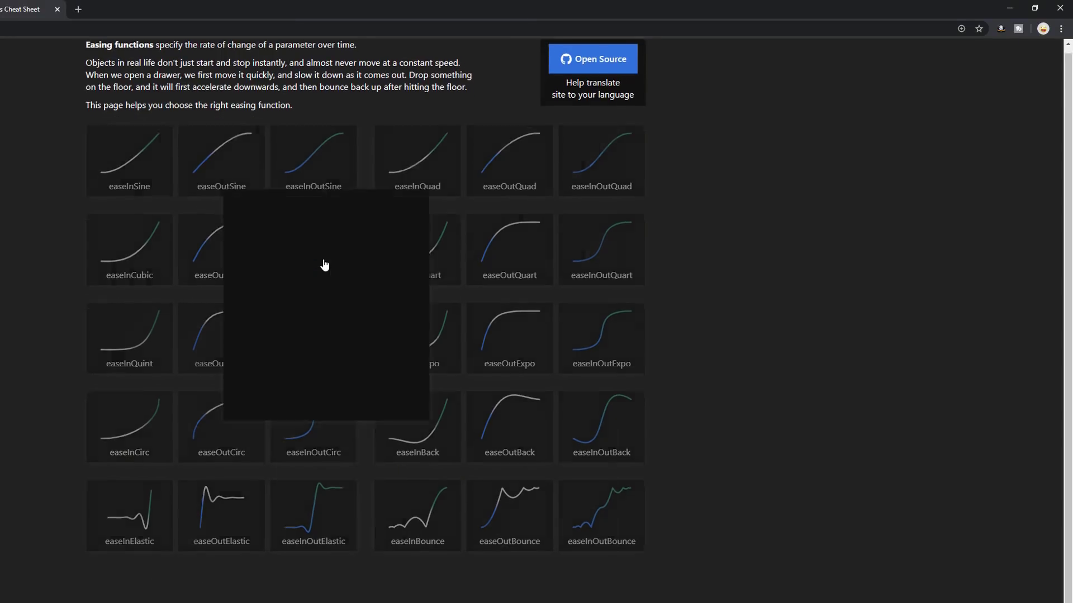
scroll(350, 356, "down", 3)
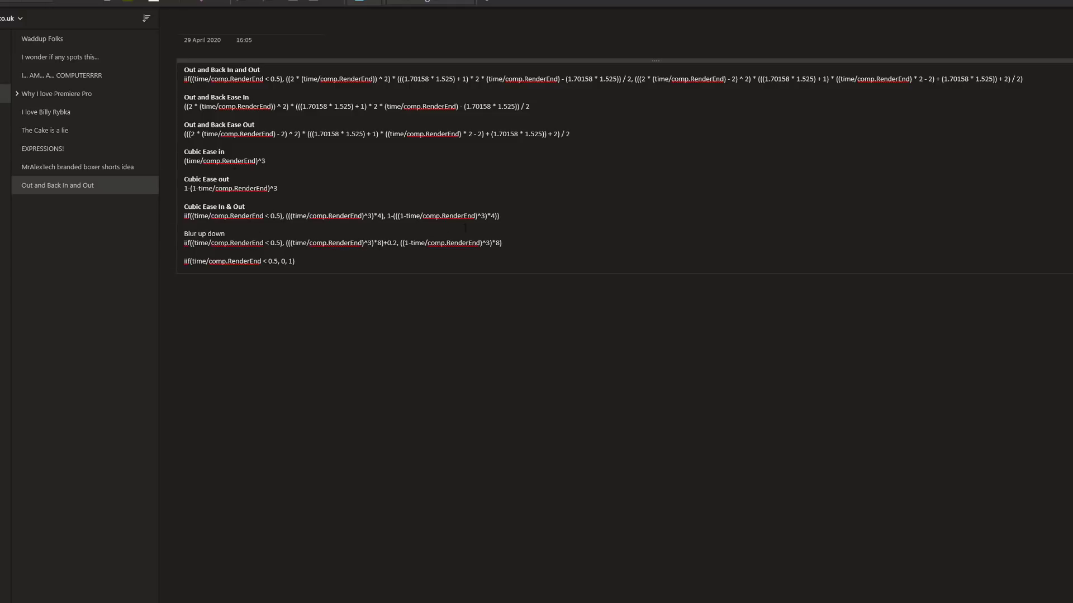
triple_click(283, 214)
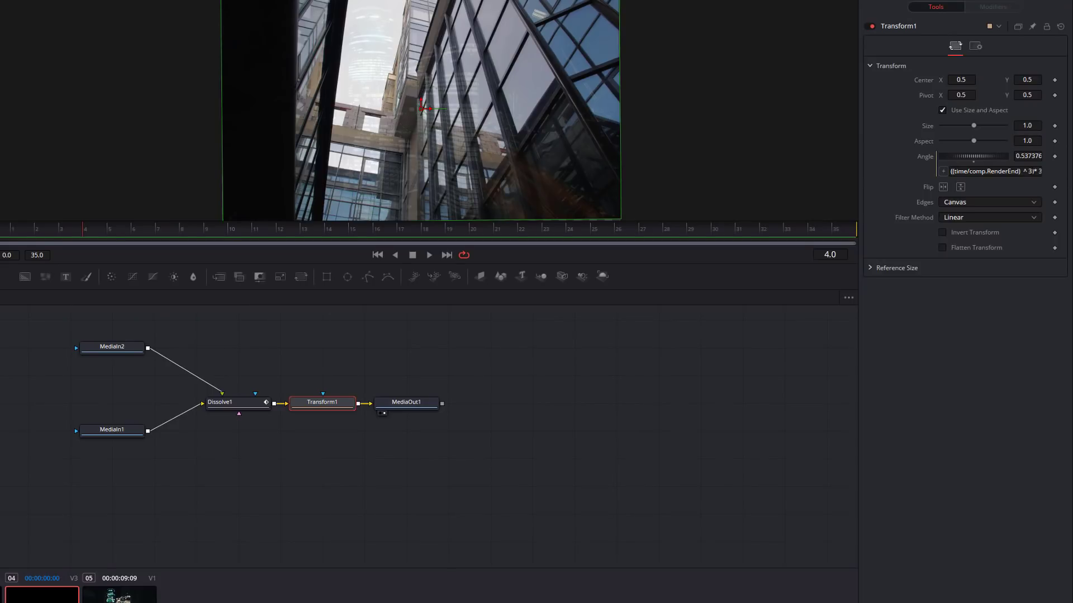
Step: Replace Transform1's Angle expression with the iif Cubic Ease In & Out expression and play the spin
left_click(955, 171)
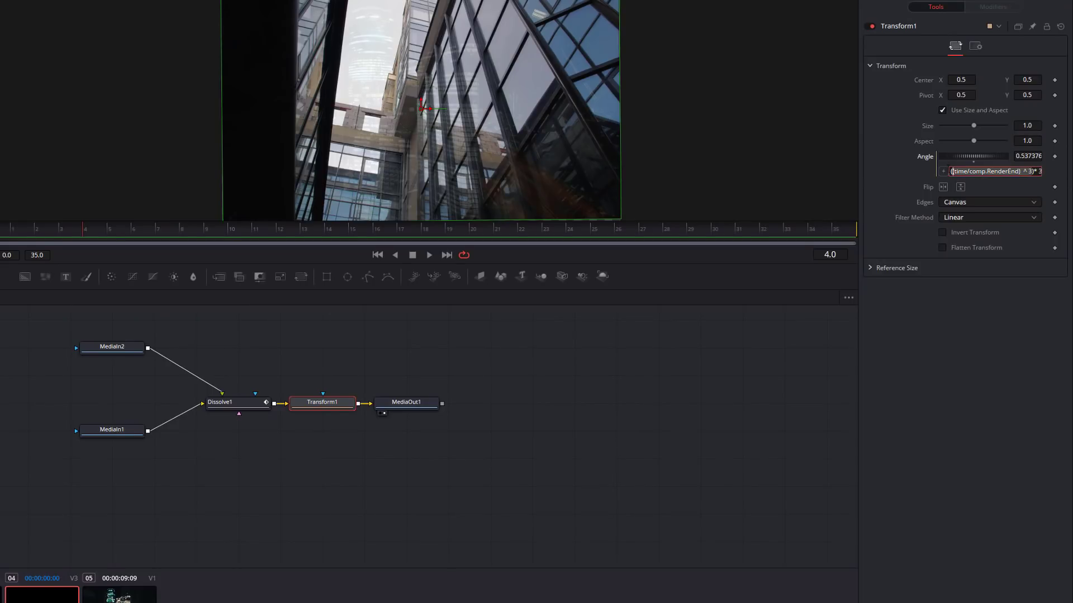
key("BackSpace")
key("BackSpace")
key("Delete")
key("Delete")
key("Delete")
key("Delete")
key("Delete")
key("Delete")
key("Delete")
key("Delete")
key("Delete")
key("Delete")
key("Delete")
key("Delete")
key("Delete")
key("Delete")
key("Delete")
key("Delete")
key("Delete")
key("Delete")
key("Delete")
key("Delete")
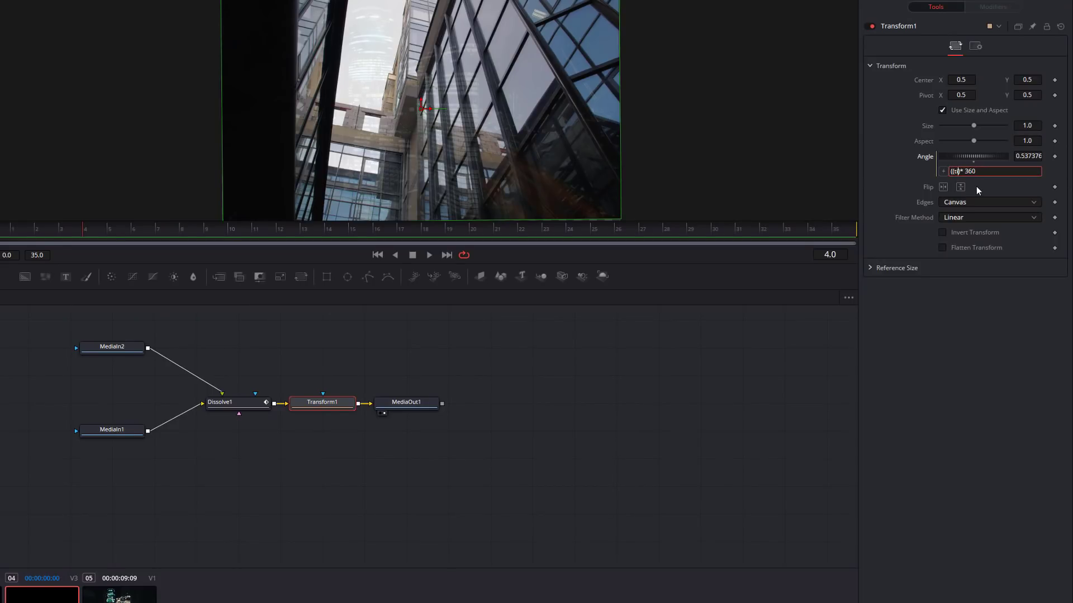
key("ctrl+v")
left_click(994, 320)
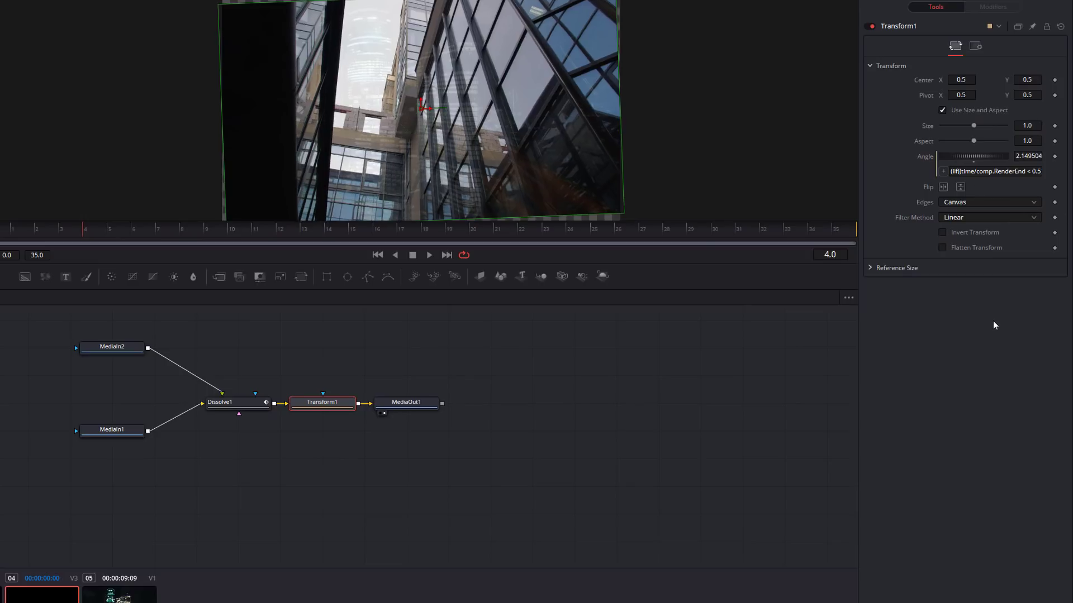
left_click(31, 232)
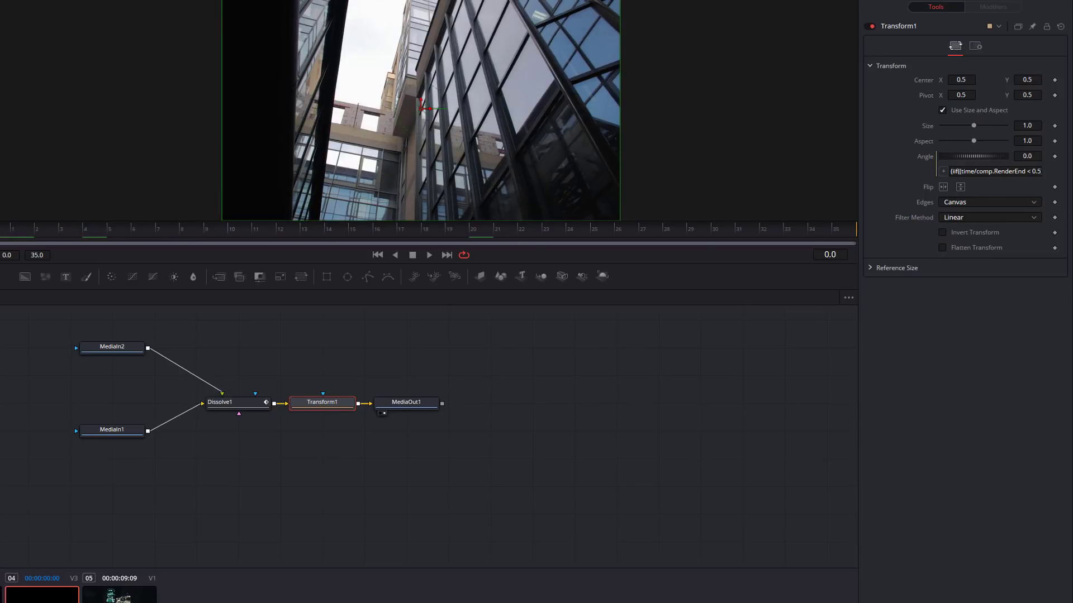
key("space")
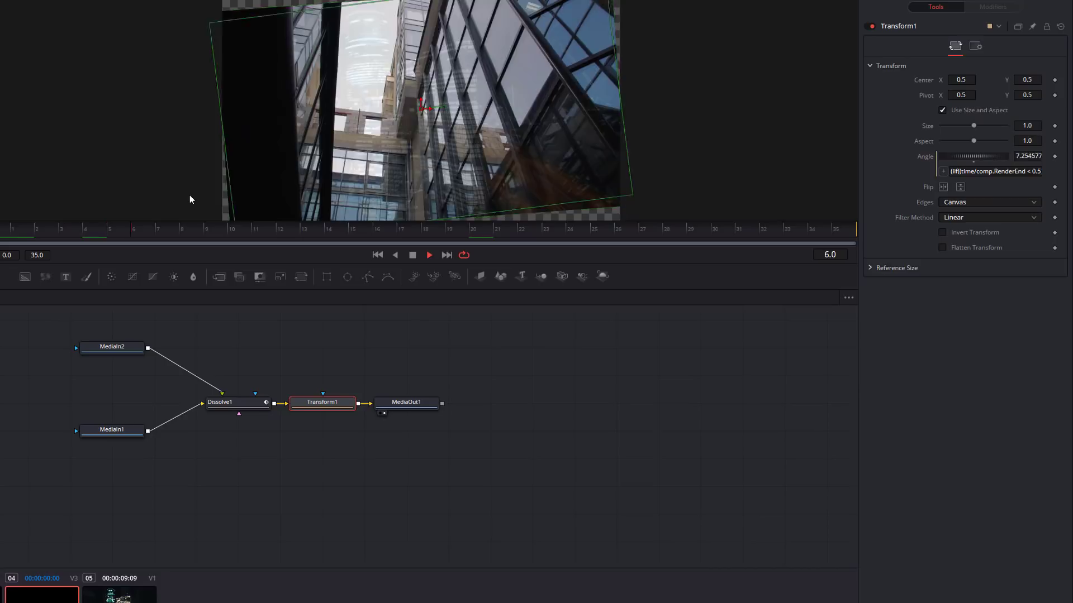
key("space")
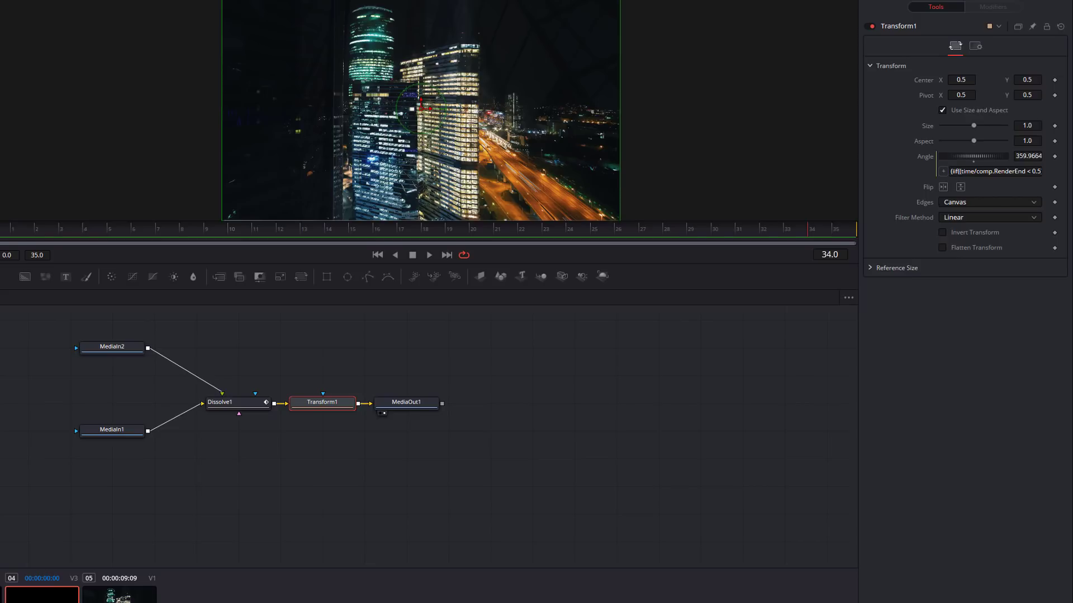
Step: Lengthen the Video 1 Cross Dissolve on the Edit page and reopen it in the Fusion page
left_click(486, 594)
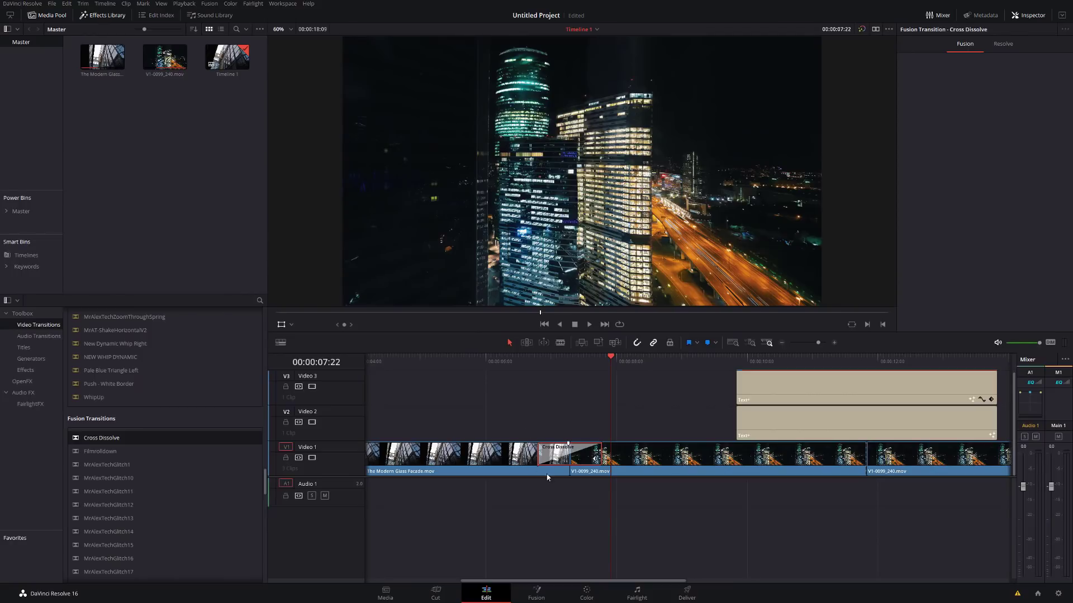
left_click_drag(540, 449, 500, 450)
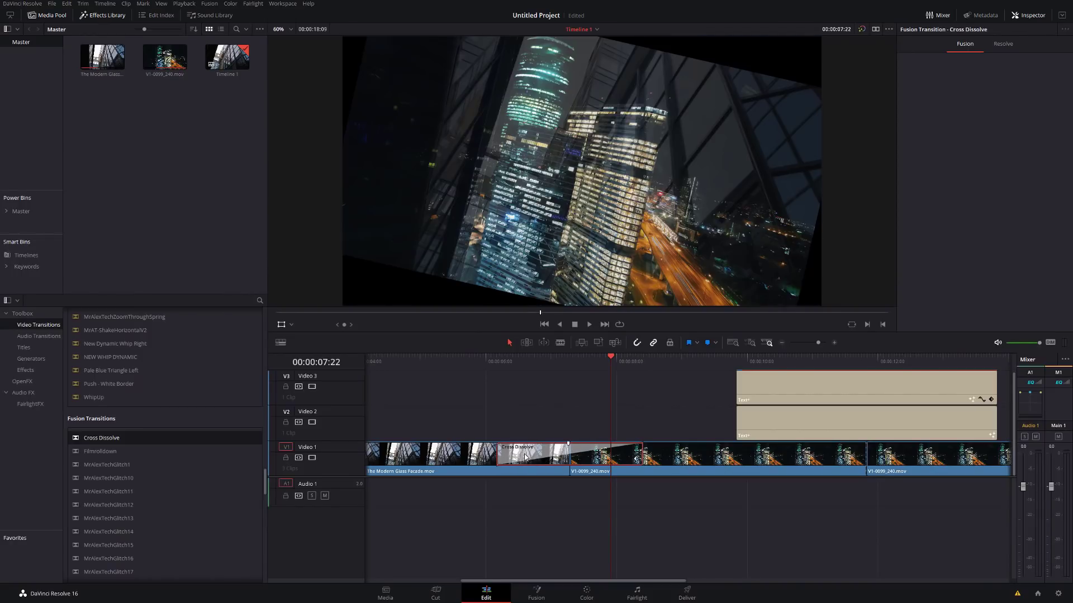
right_click(525, 456)
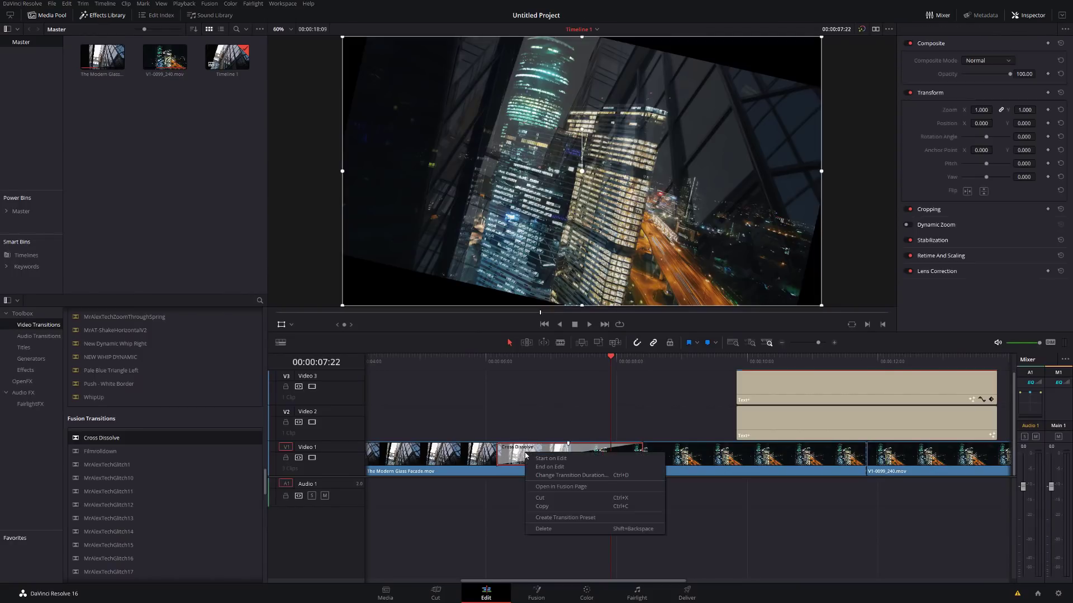
left_click(553, 486)
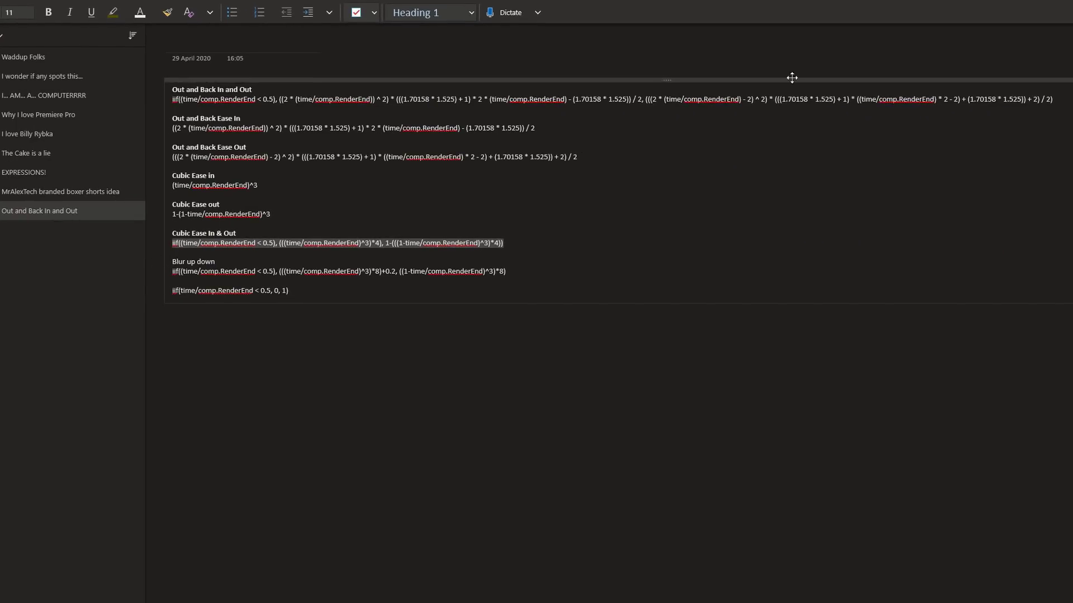
Step: Select and copy the Out and Back In and Out expression line in OneNote
left_click_drag(1057, 101, 173, 104)
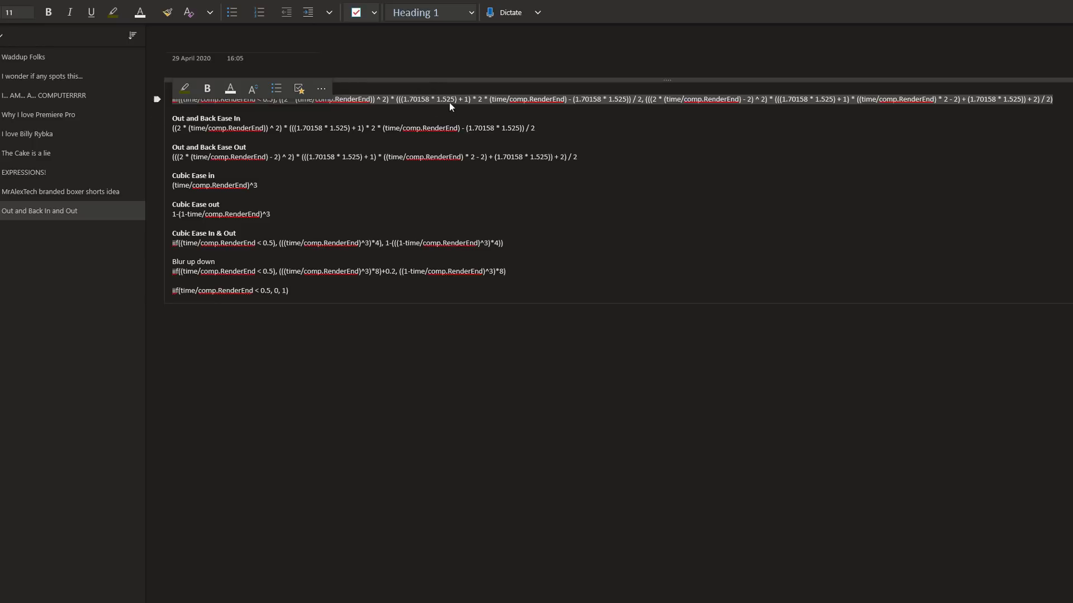
right_click(538, 100)
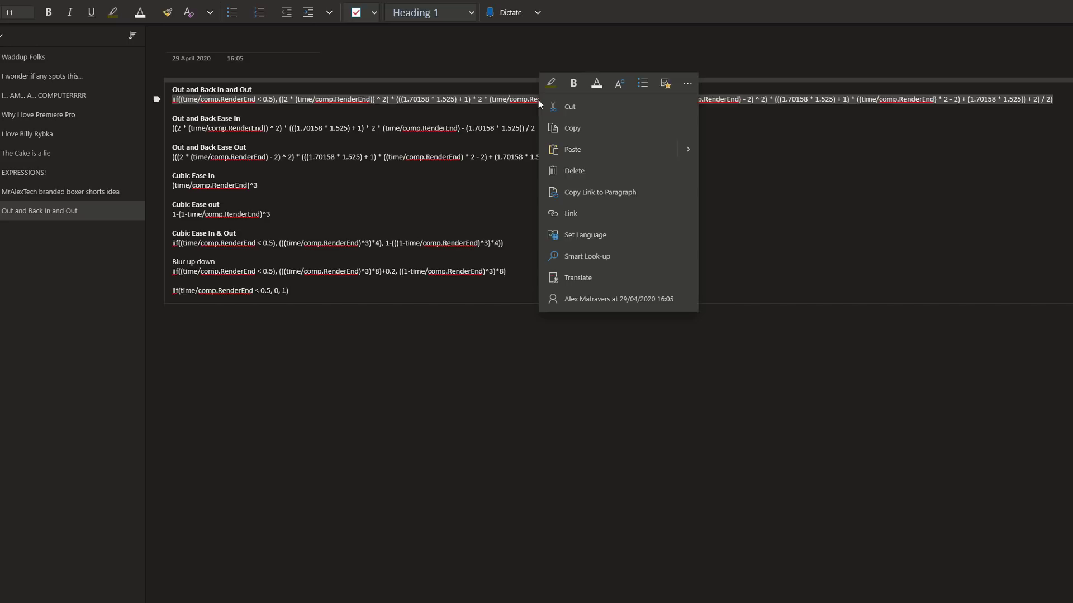
left_click(580, 126)
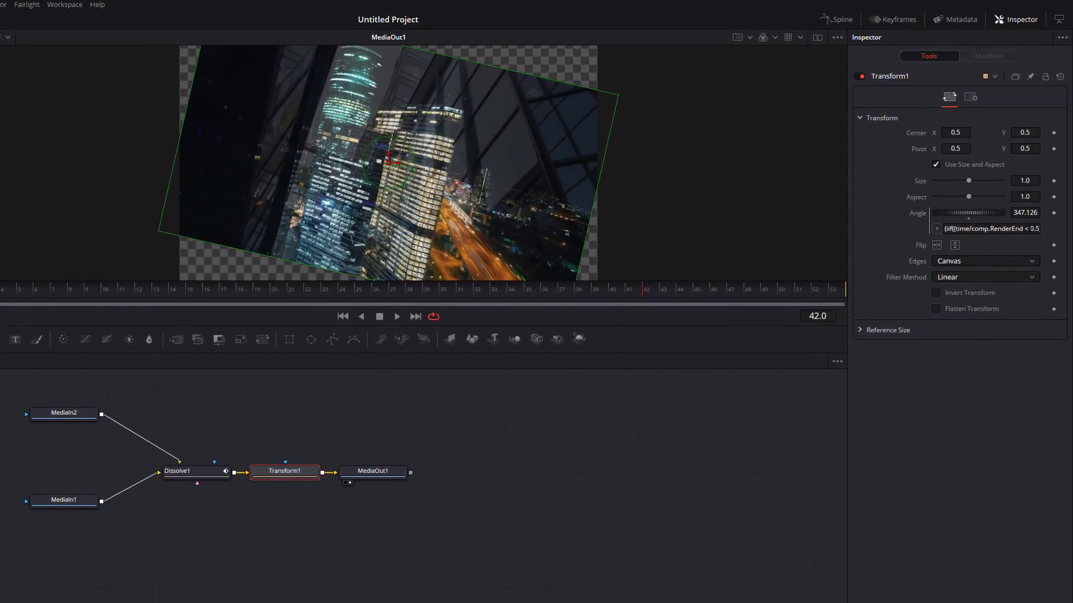
Step: Set the Angle expression to the Out and Back In and Out expression * 360, preview it, and save
left_click(1016, 229)
key("BackSpace")
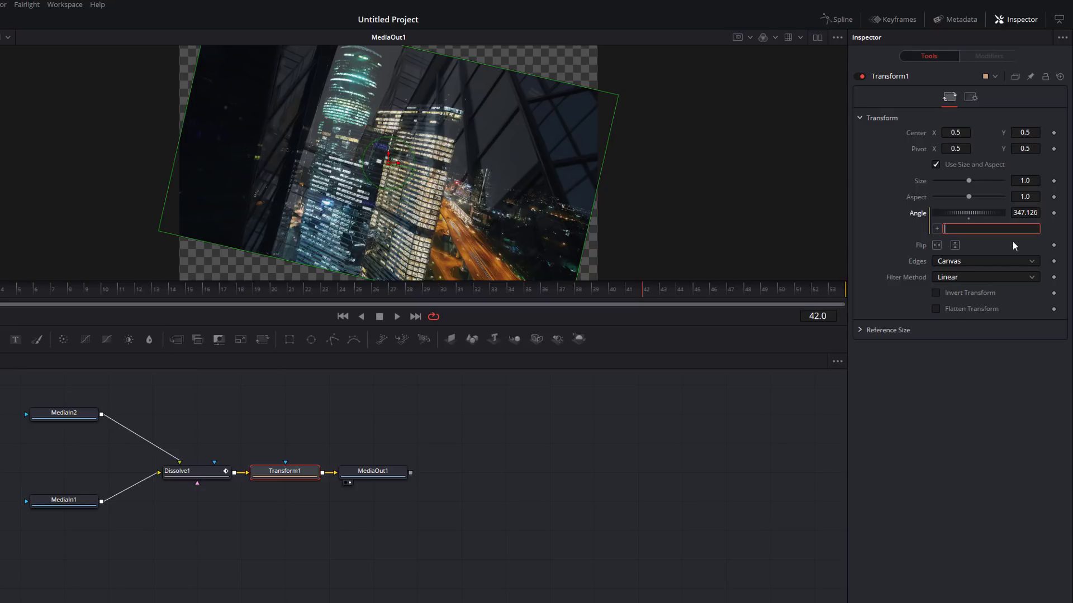
key("ctrl+v")
type("* 360")
key("Return")
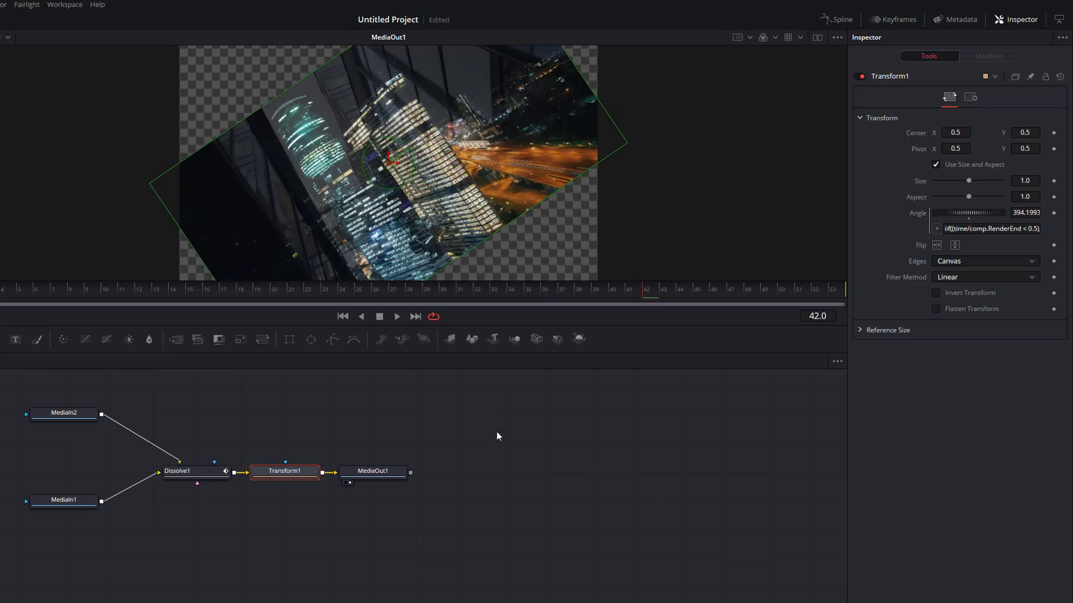
key("space")
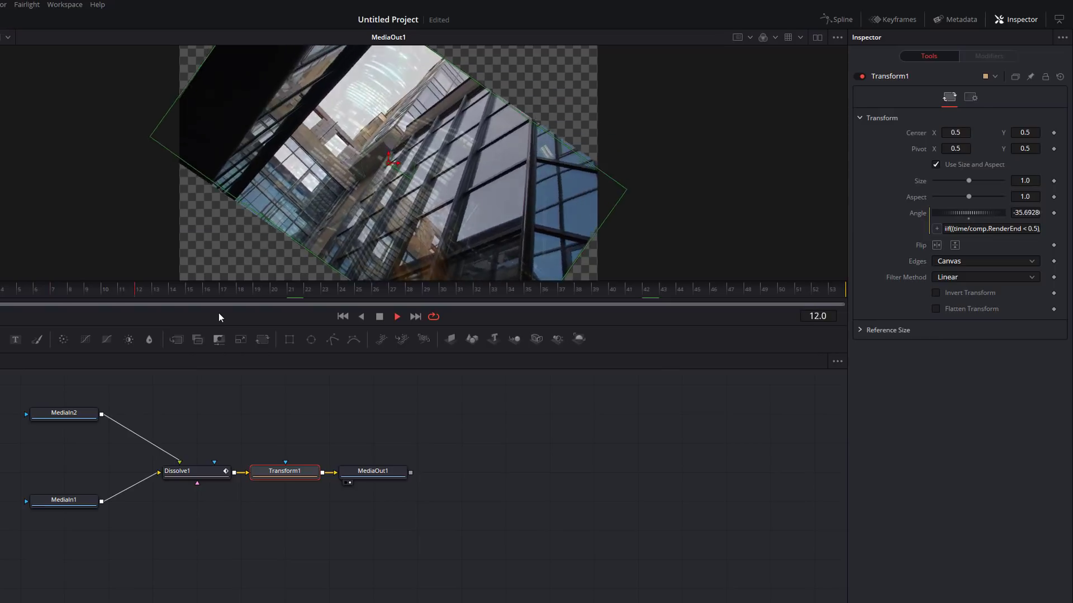
key("space")
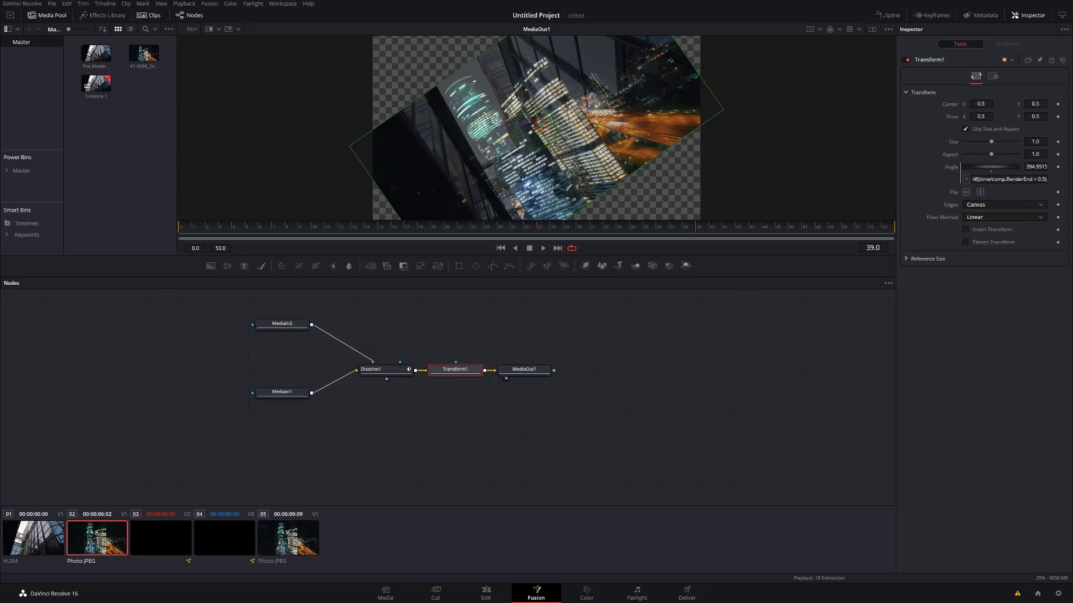
key("ctrl+s")
Step: Drop the WhipDown transition onto the V1 cut between the building clips and open it in Fusion
left_click_drag(524, 369, 591, 369)
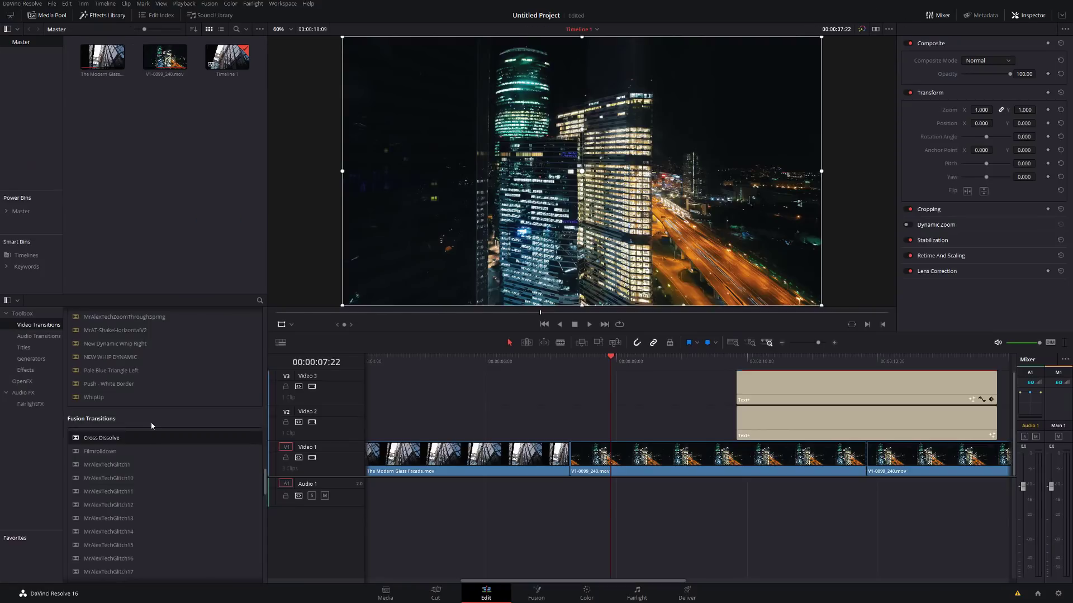
scroll(157, 421, "down", 5)
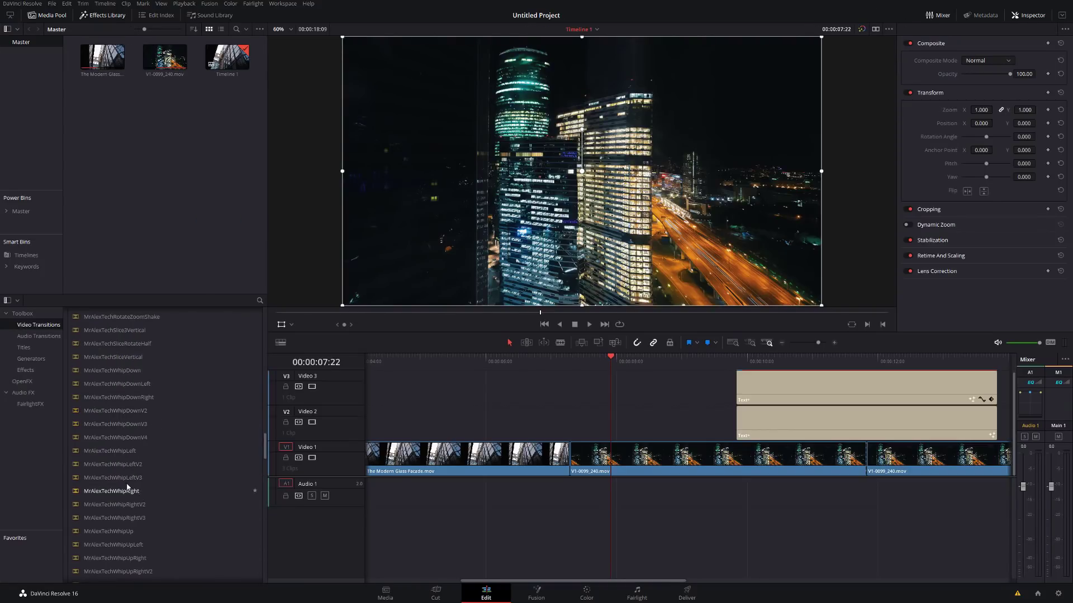
left_click_drag(129, 478, 578, 457)
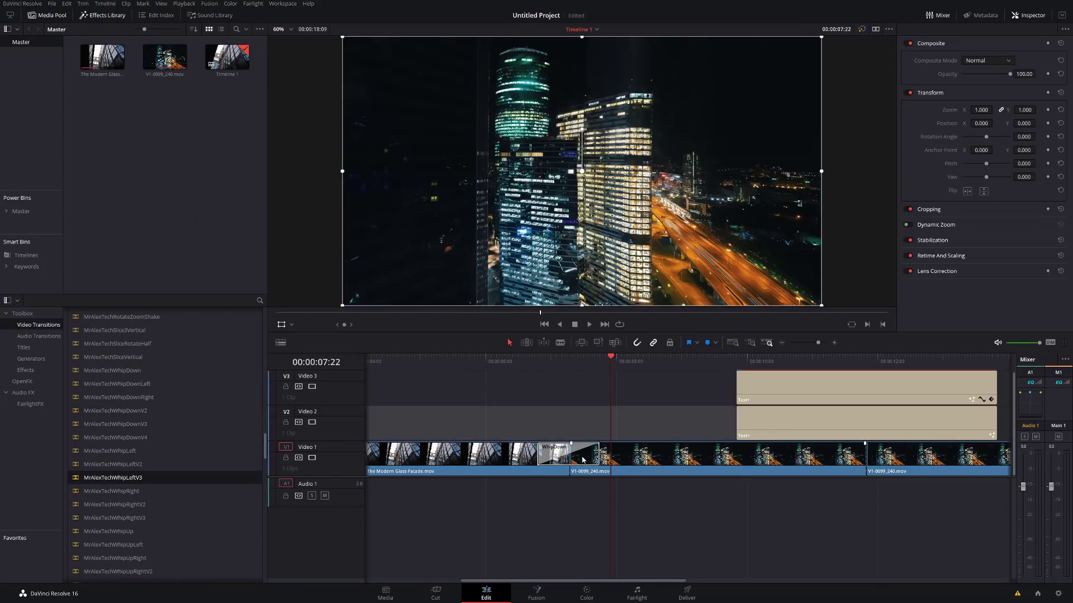
left_click(580, 456)
right_click(579, 456)
left_click(581, 486)
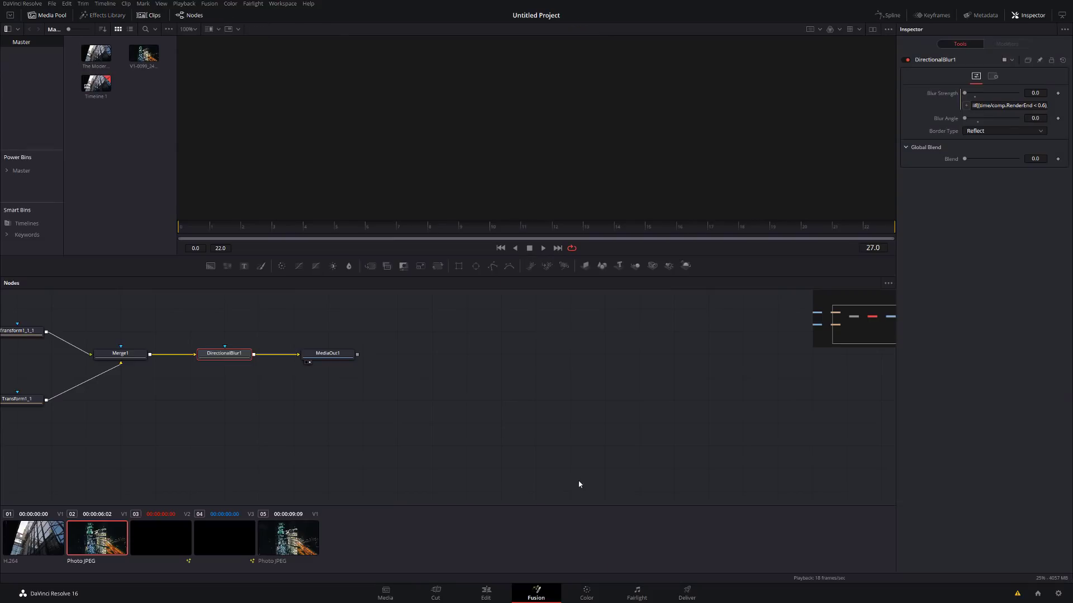
left_click_drag(170, 322, 368, 342)
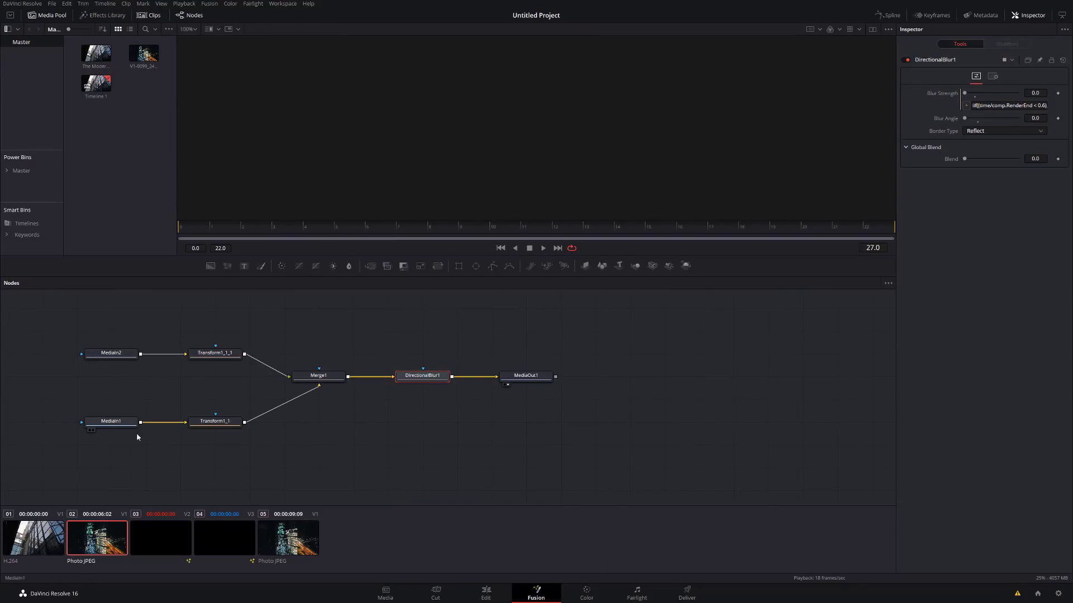
left_click_drag(204, 300, 235, 455)
left_click(324, 378)
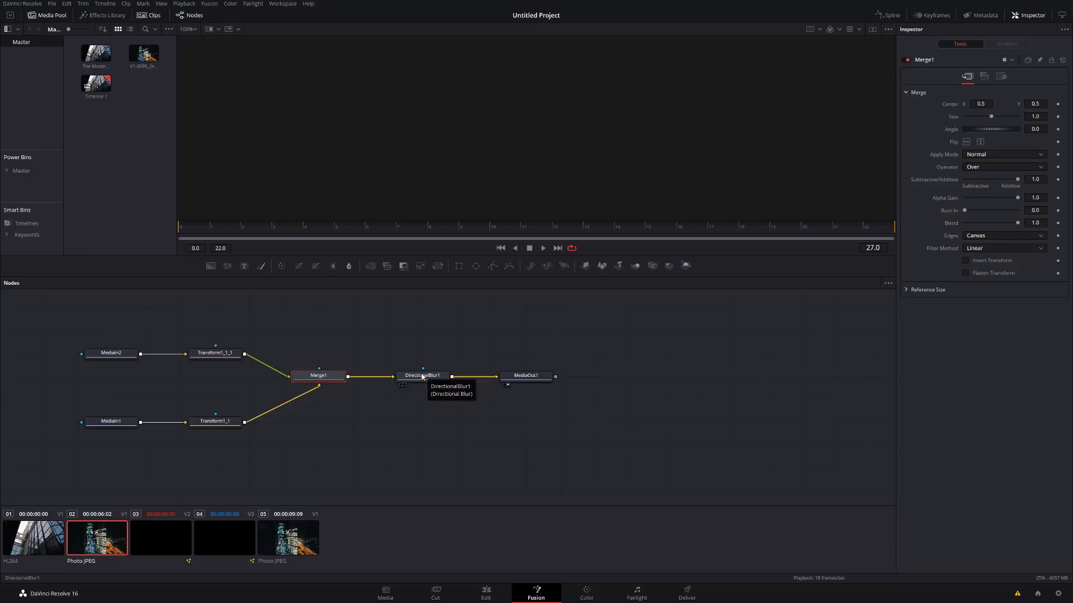
left_click(423, 376)
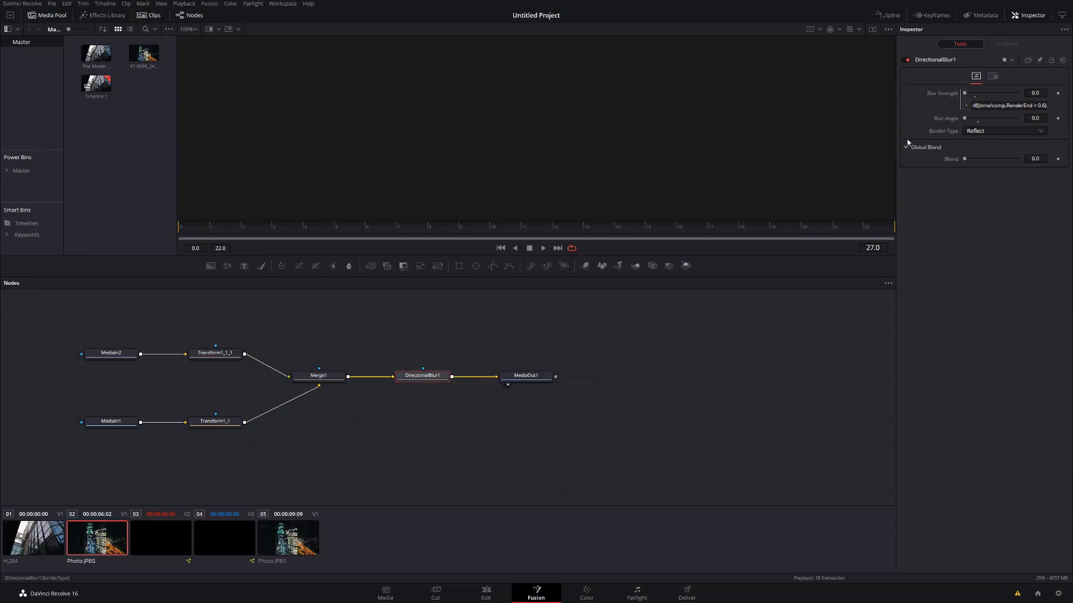
left_click(1005, 105)
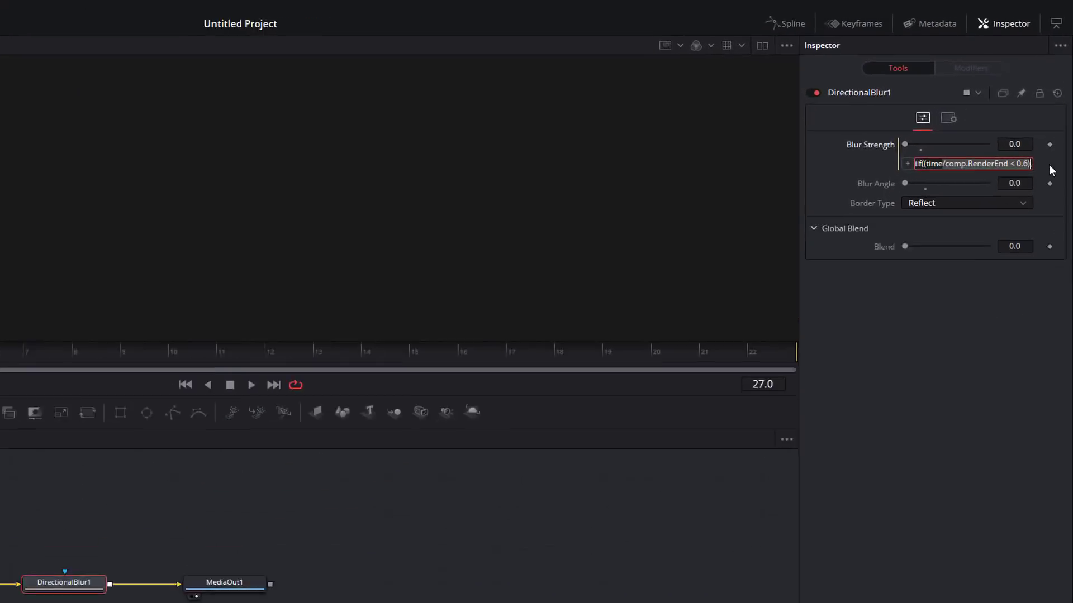
left_click(614, 229)
left_click_drag(316, 418, 758, 418)
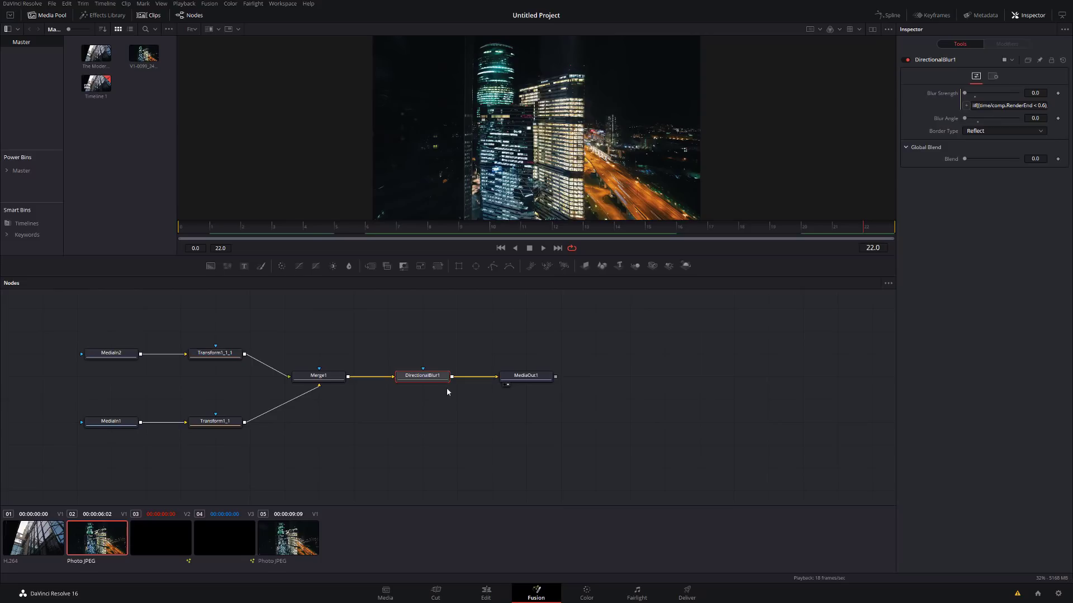
Step: Inspect Transform1_1 at frame 6, trying a leftward Center shift and undoing it to keep 0.5
left_click(215, 353)
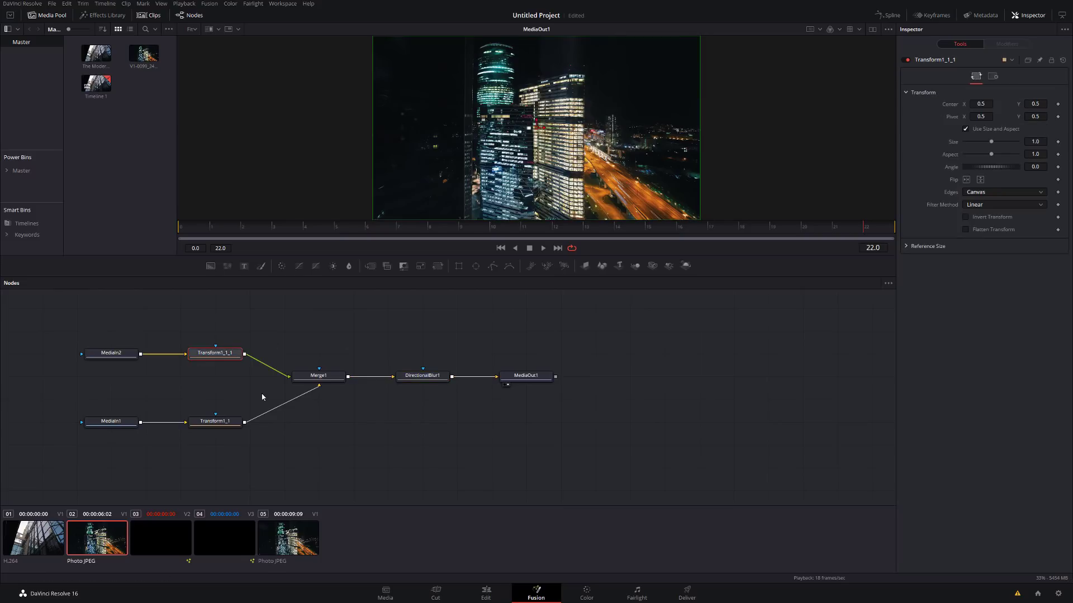
left_click(225, 428)
left_click(367, 229)
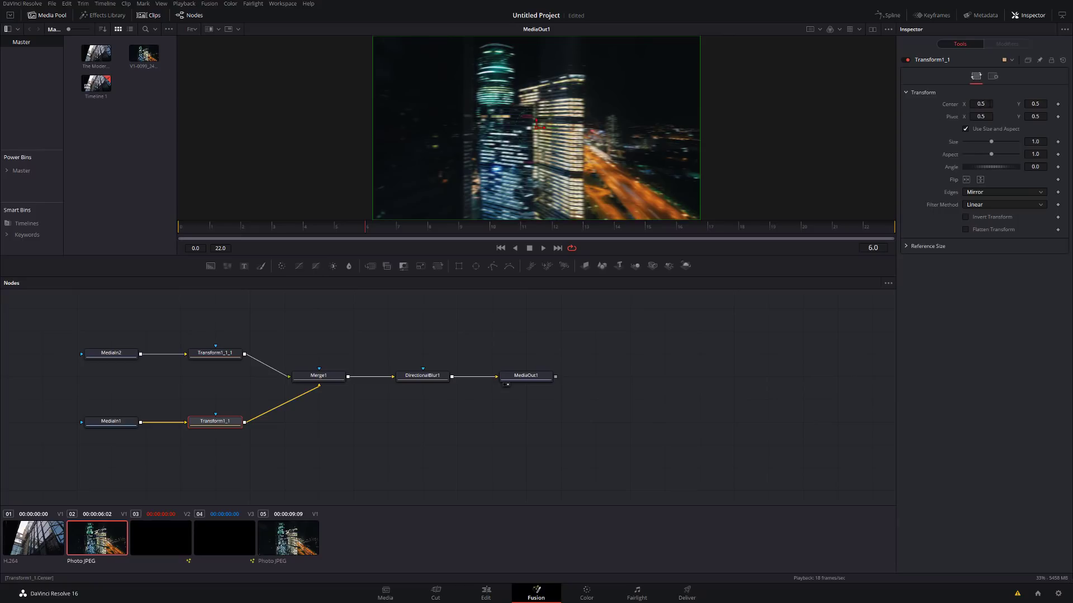
left_click_drag(536, 127, 209, 128)
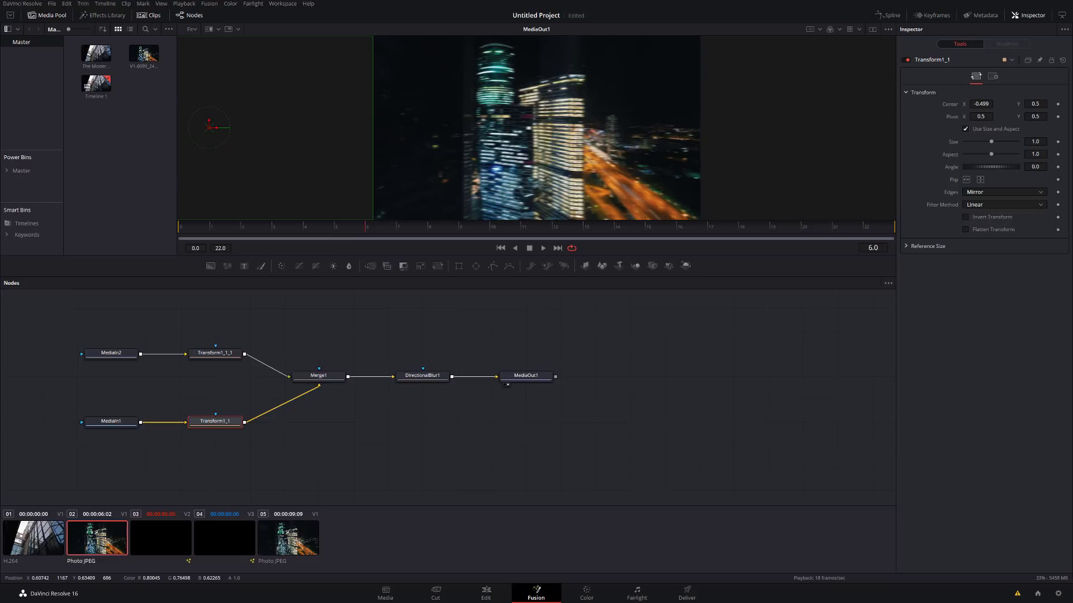
key("ctrl+z")
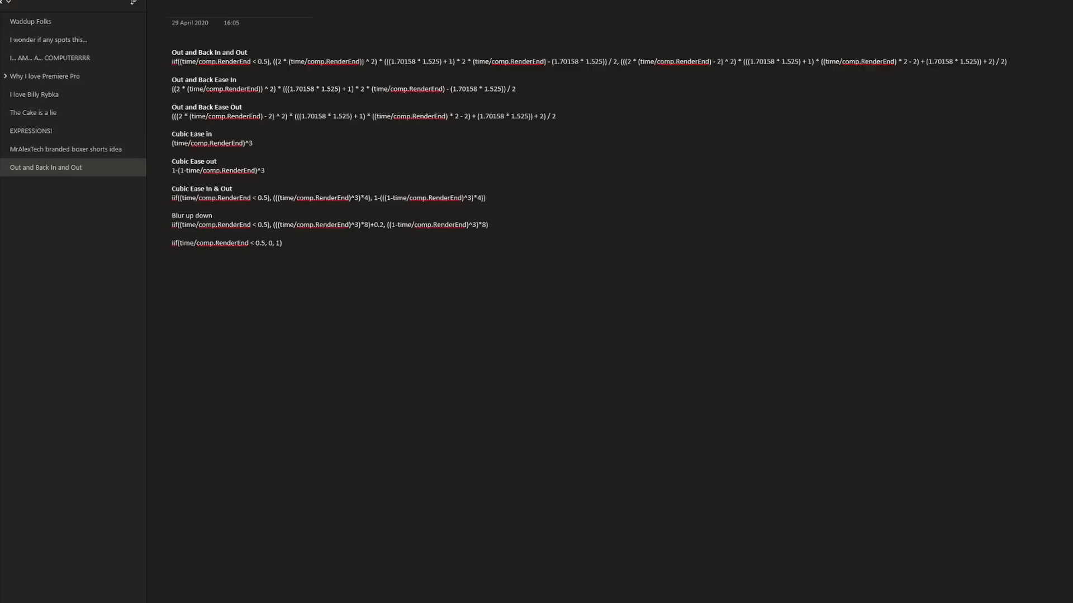
Step: Paste the Out and Back In and Out easing after 'Point(0.5 -' in Transform1_1's Center, then rewind to frame 0
right_click(488, 62)
left_click(523, 89)
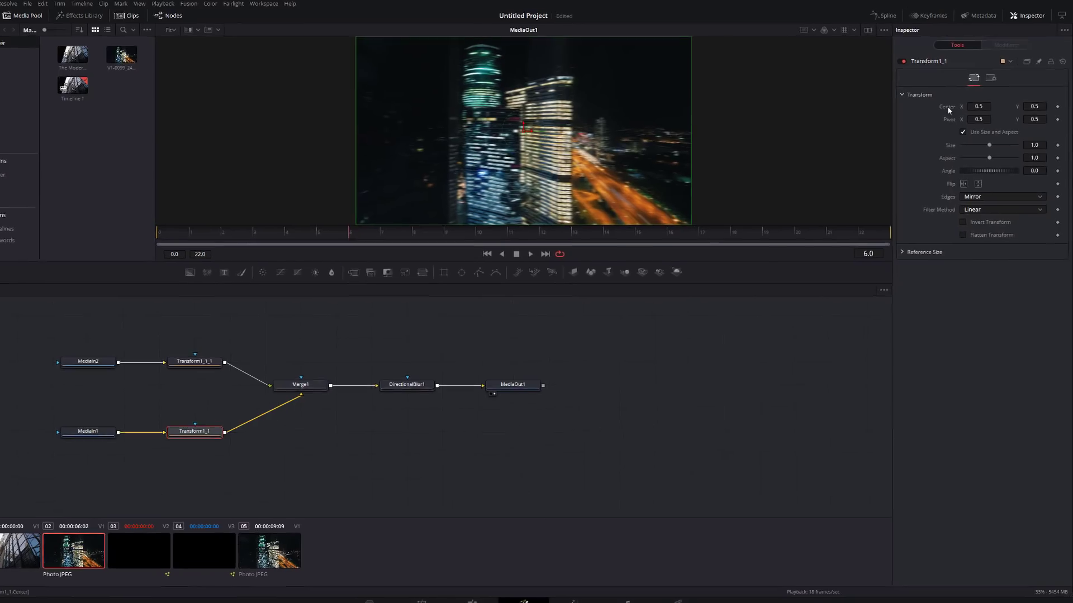
right_click(947, 112)
left_click(941, 272)
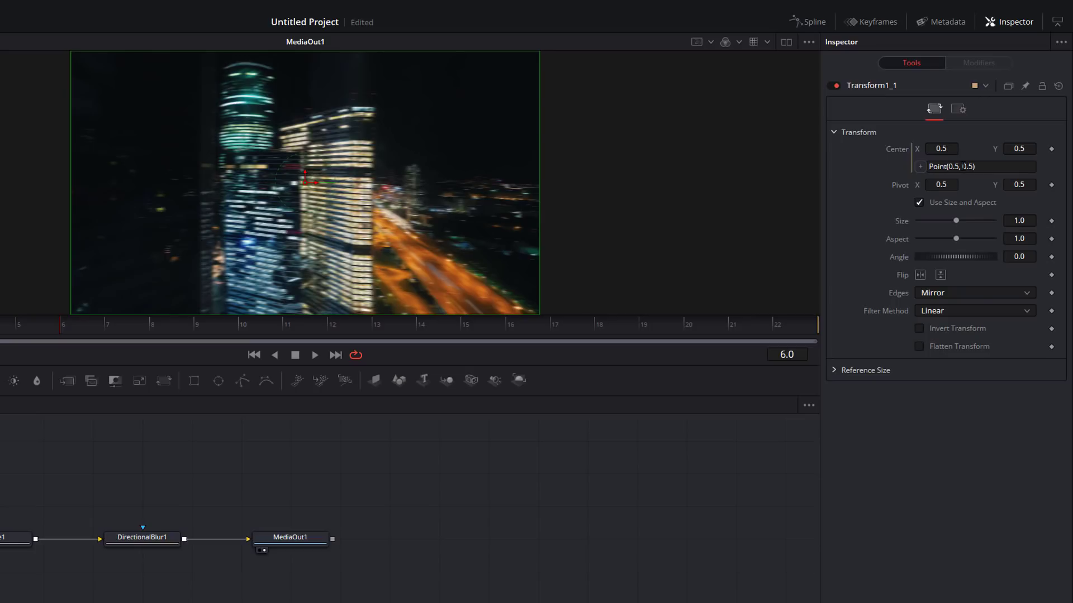
left_click(966, 167)
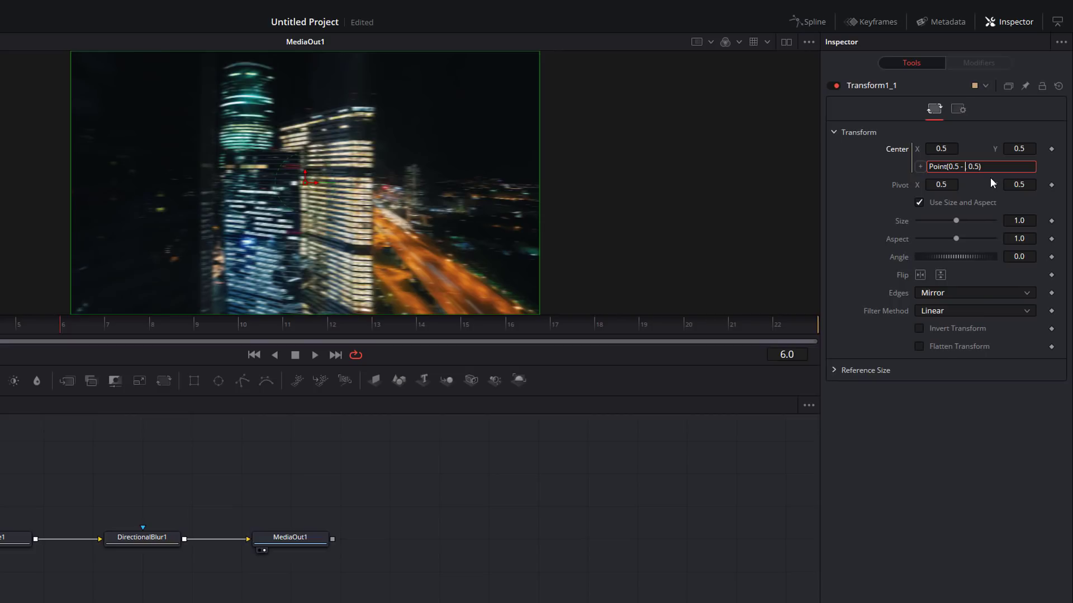
key("ctrl+v")
key("Tab")
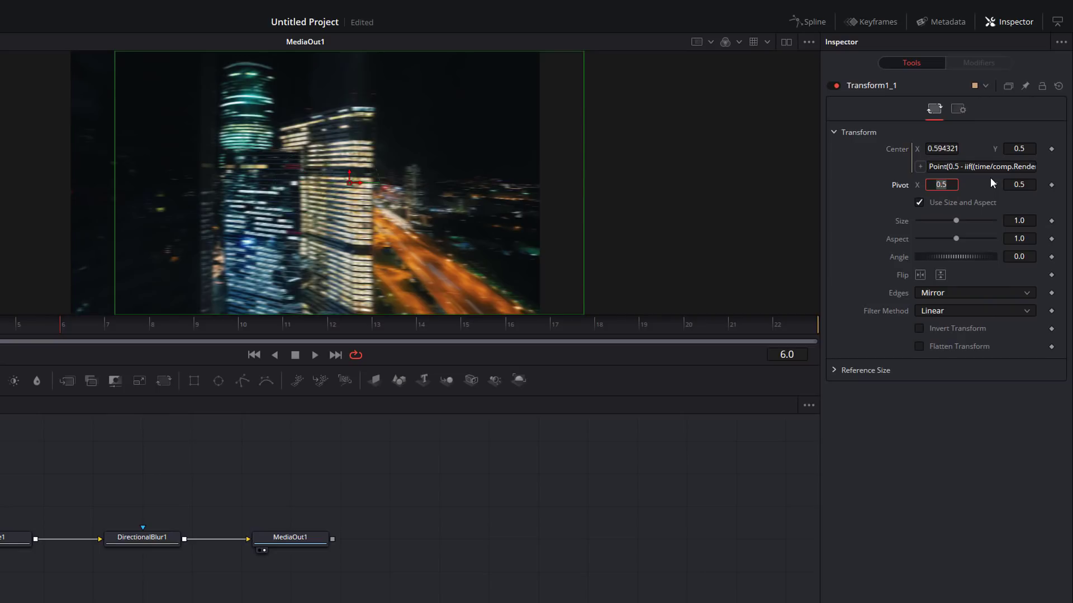
left_click_drag(30, 327, 822, 332)
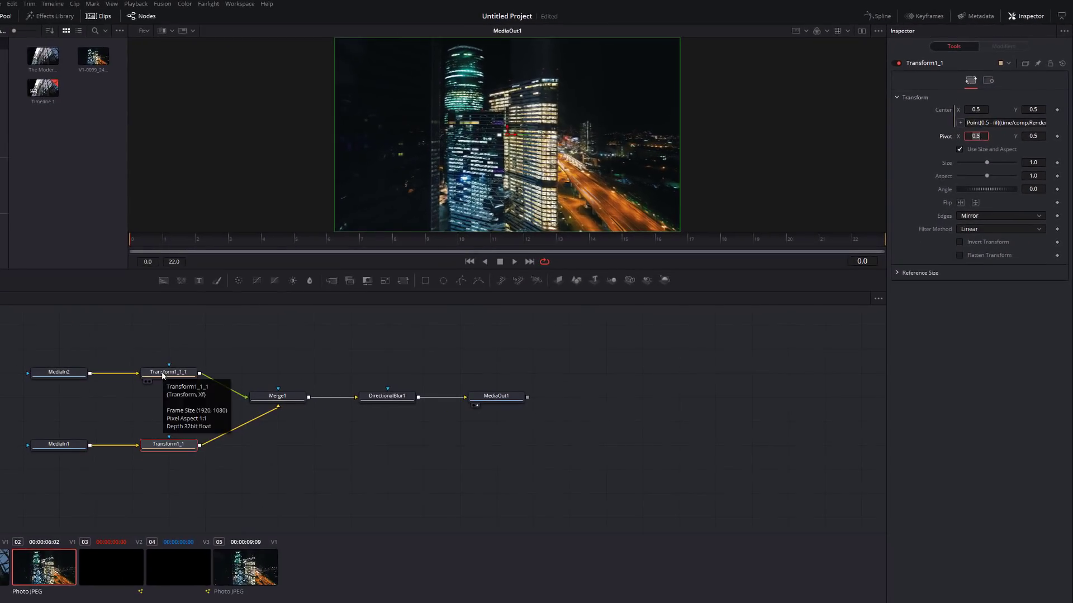
Step: Give Transform1_1_1's Center a Point(1.5 - iif(...)) back-eased expression, preview it, then return to the Edit page
left_click_drag(605, 248, 92, 250)
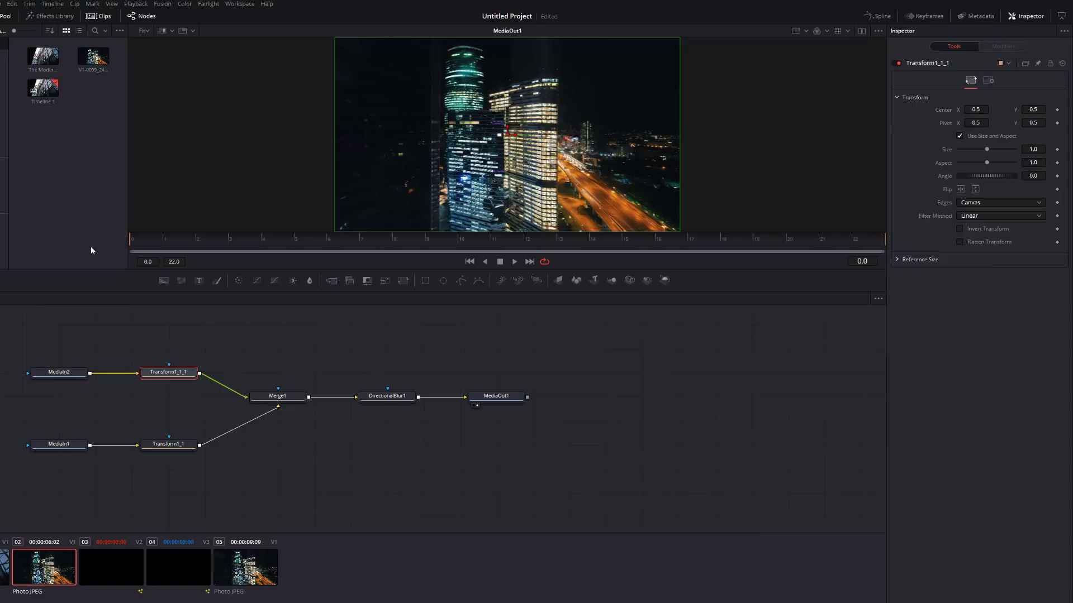
right_click(943, 112)
left_click(968, 215)
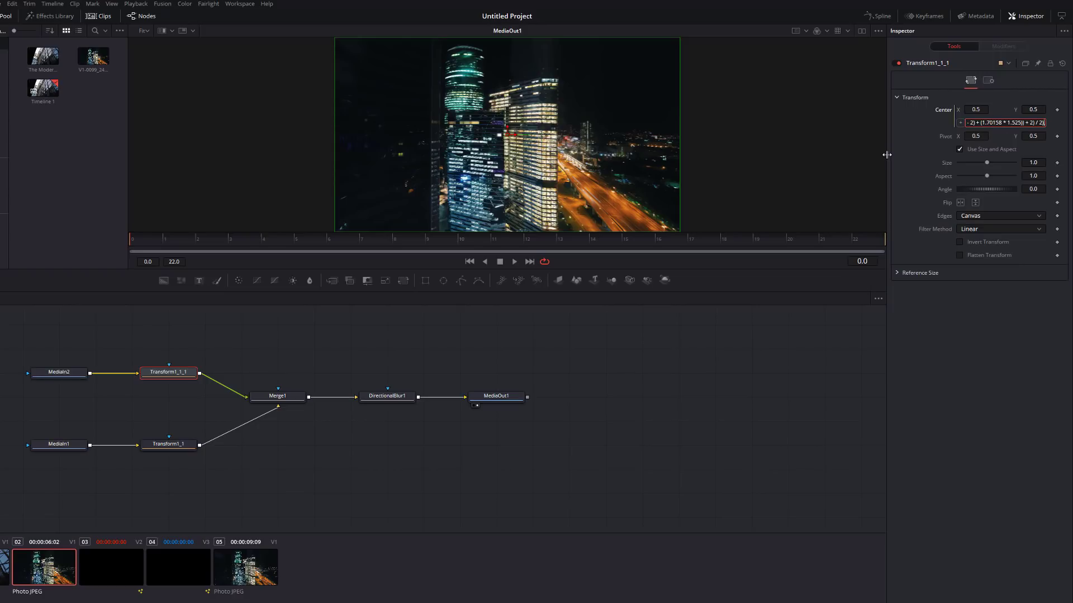
key("Tab")
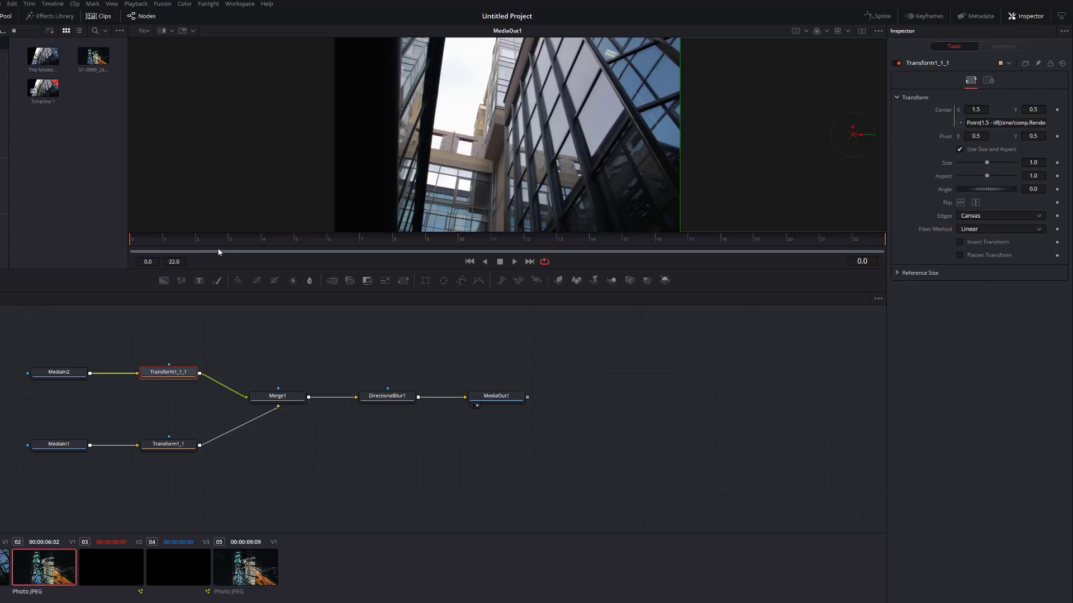
key("space")
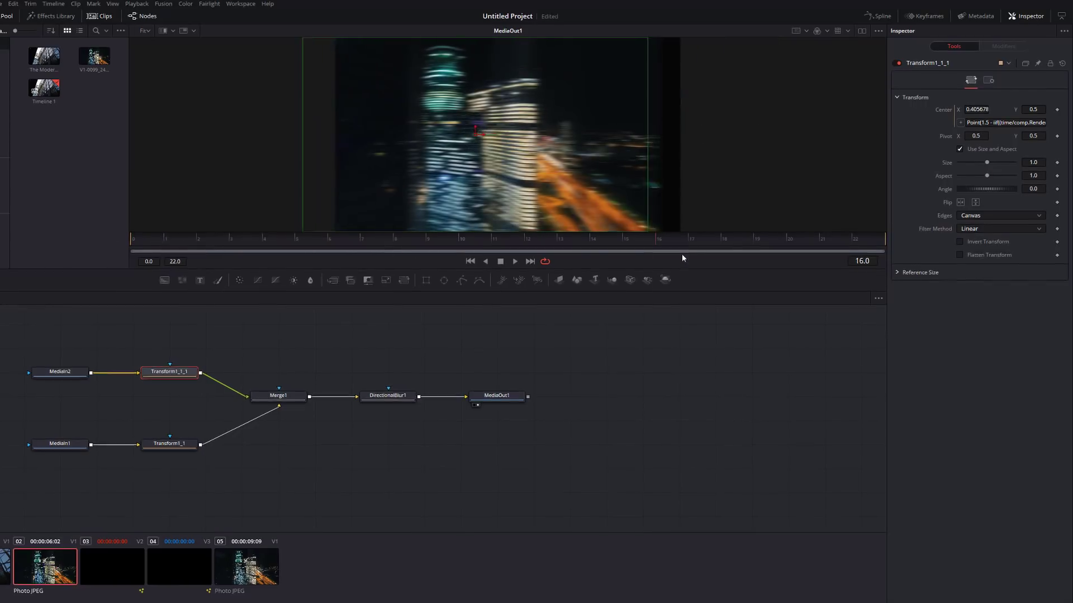
key("shift+4")
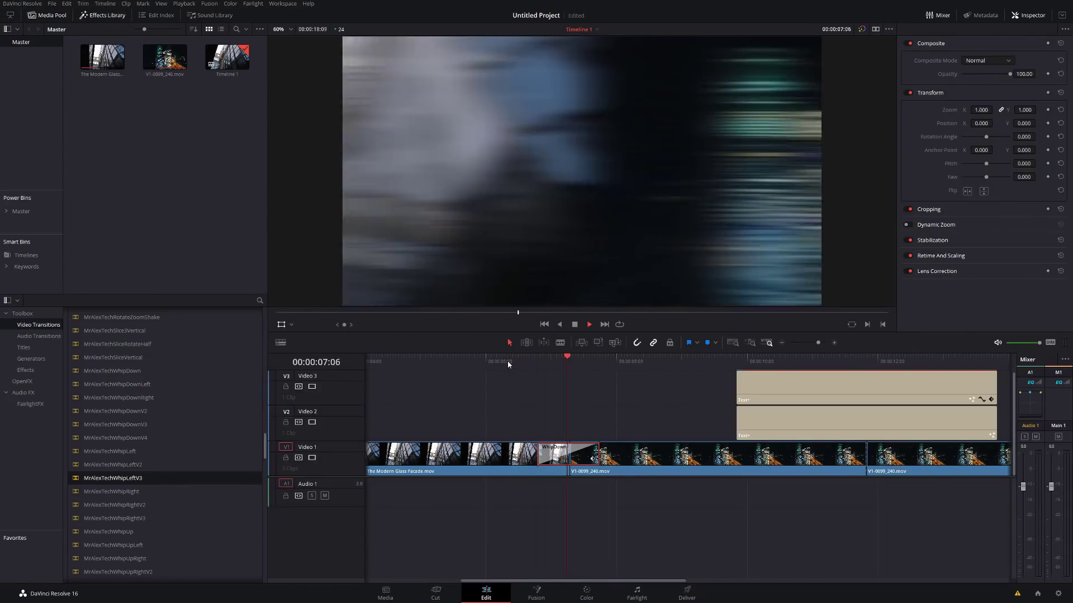
Step: Extend the WhipDown transition's right edge and replay it from just before the cut several times
key("space")
left_click_drag(594, 458, 635, 458)
left_click(492, 363)
key("space")
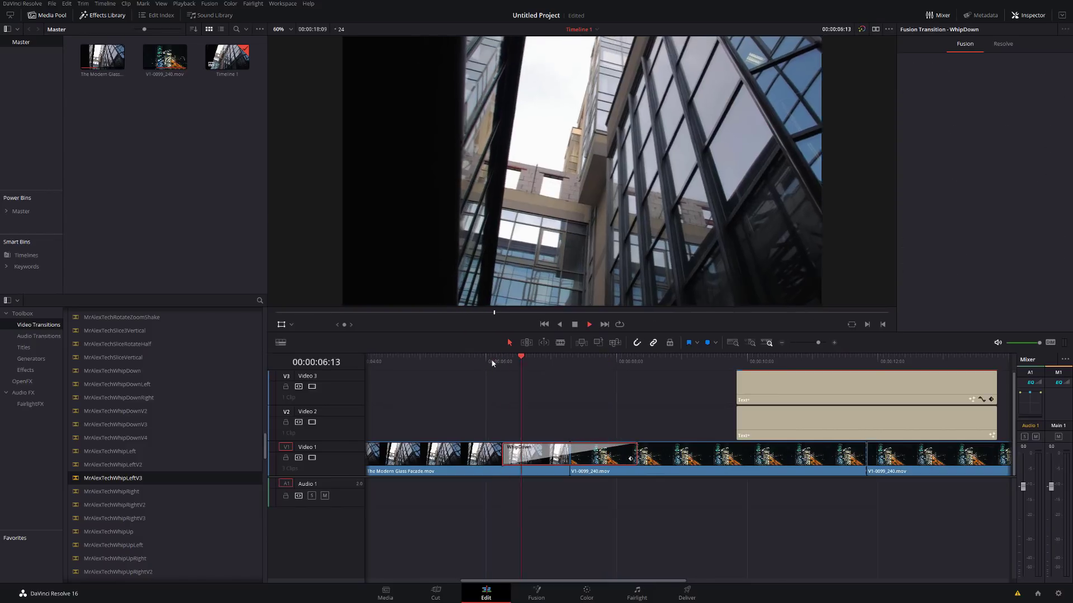
left_click(492, 363)
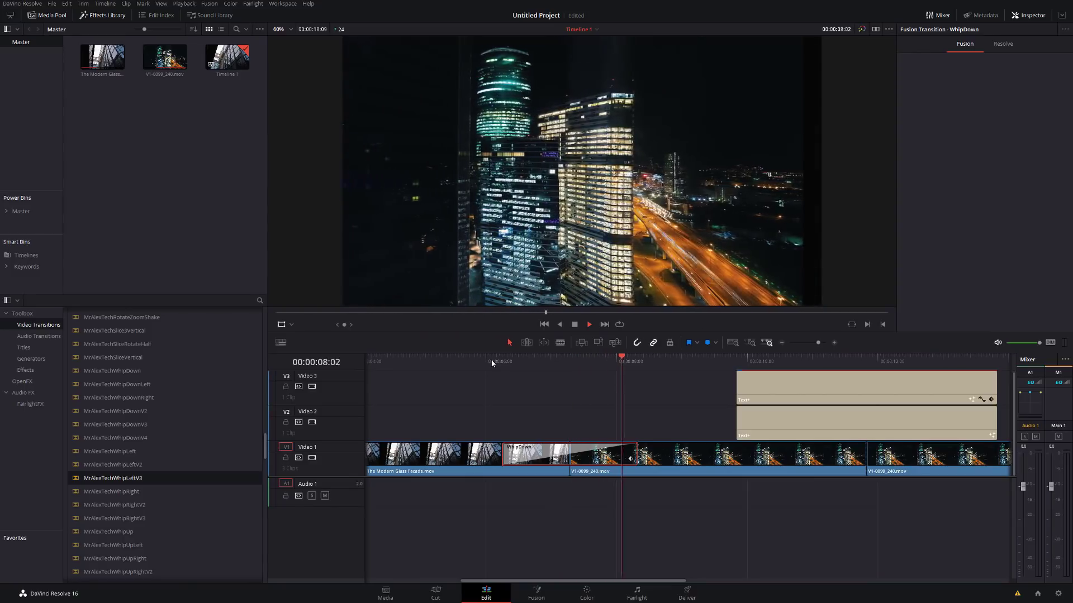
left_click(492, 363)
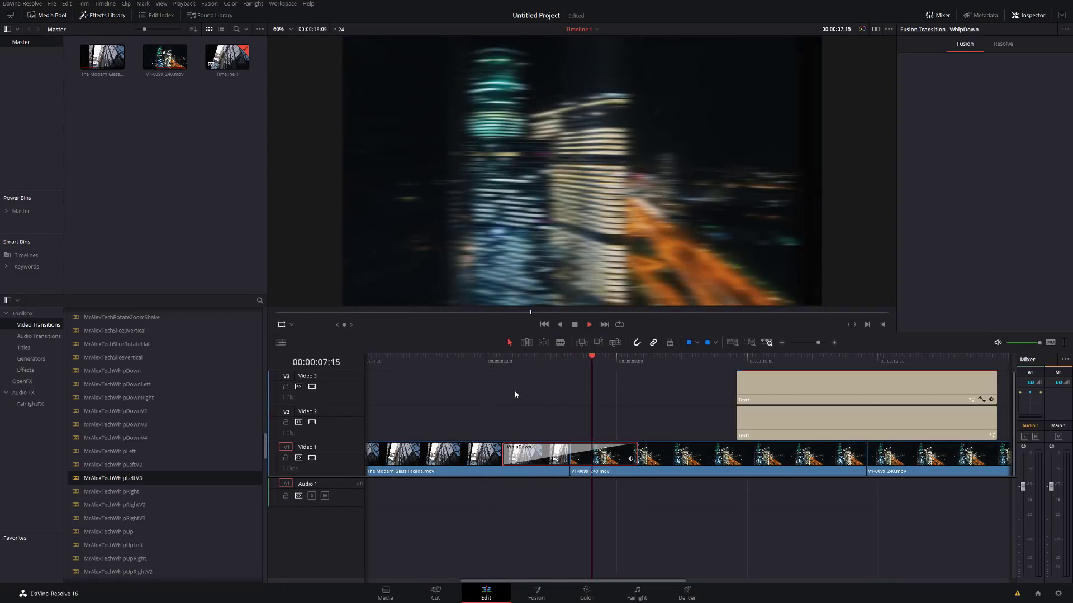